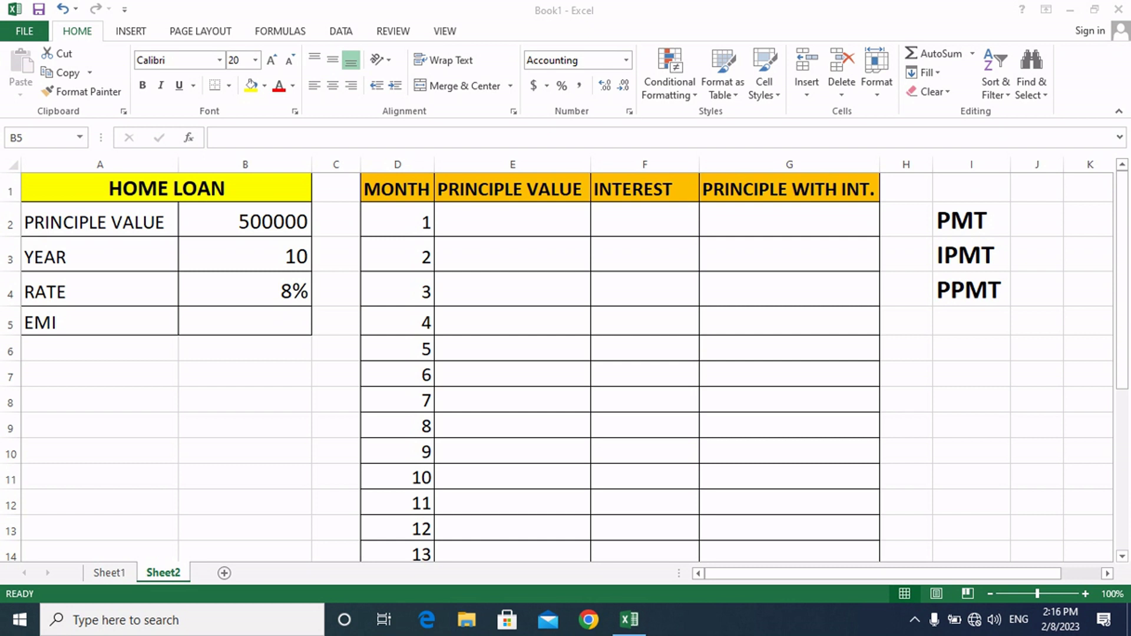
# Insert the PMT function into the EMI cell B5.
pyautogui.hotkey('alt', 'Tab')
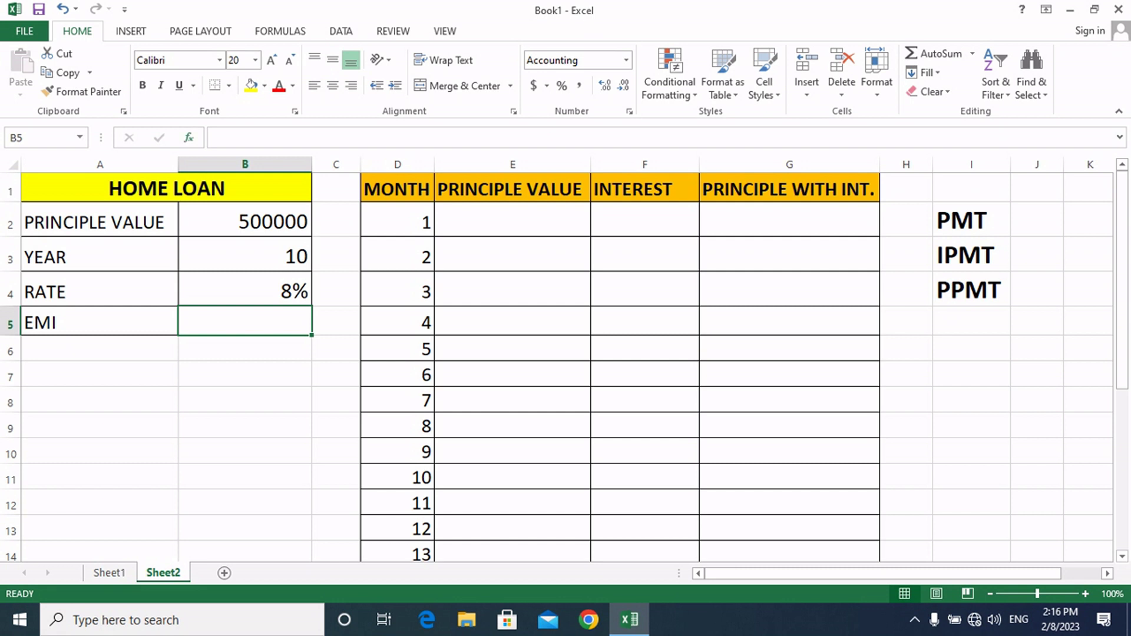
pyautogui.hotkey('shift', 'F3')
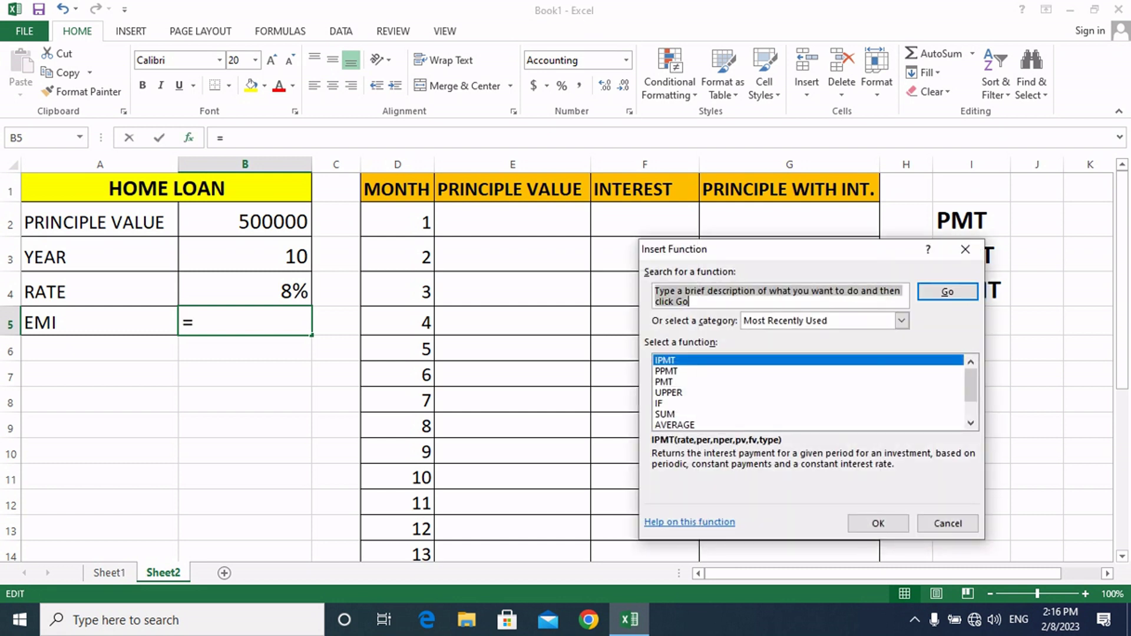
pyautogui.click(664, 382)
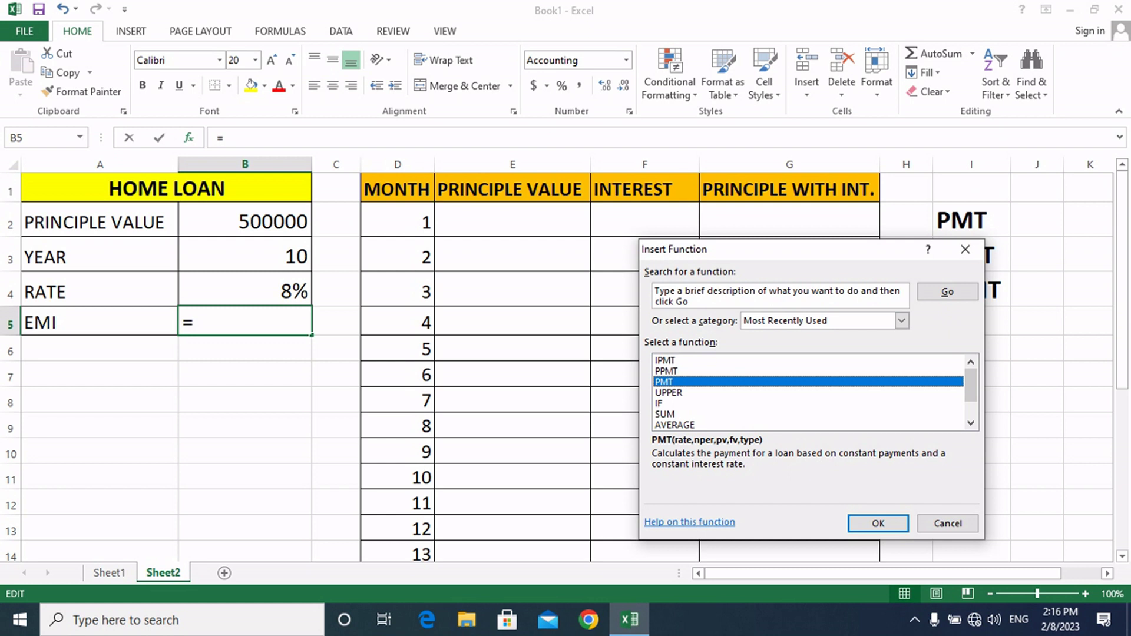
pyautogui.click(901, 320)
pyautogui.click(901, 321)
pyautogui.click(901, 320)
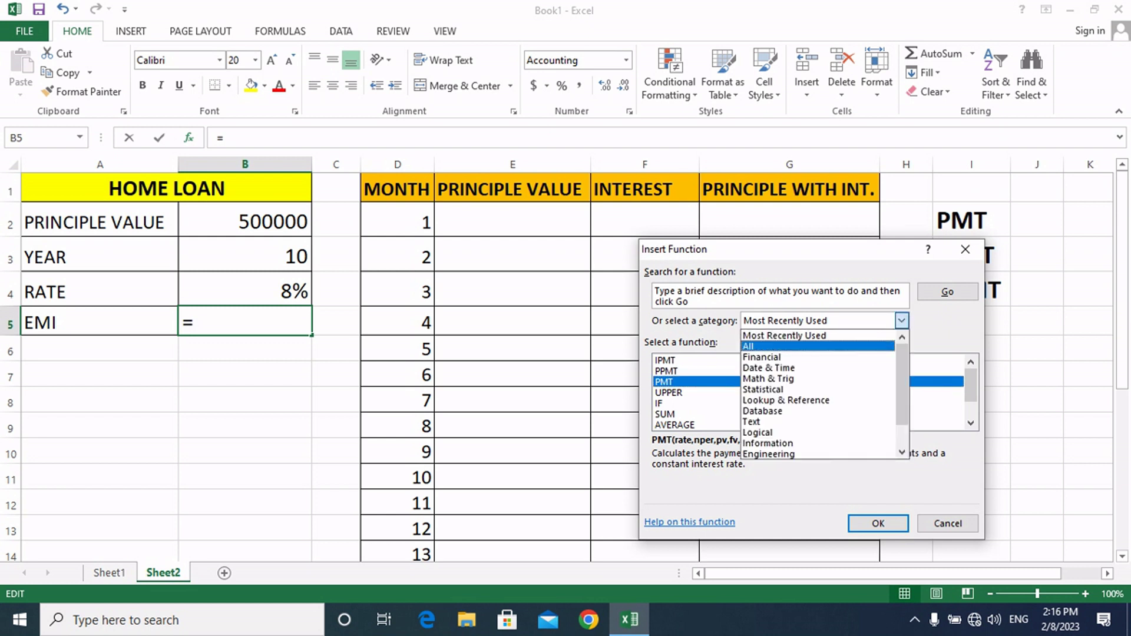
pyautogui.click(817, 346)
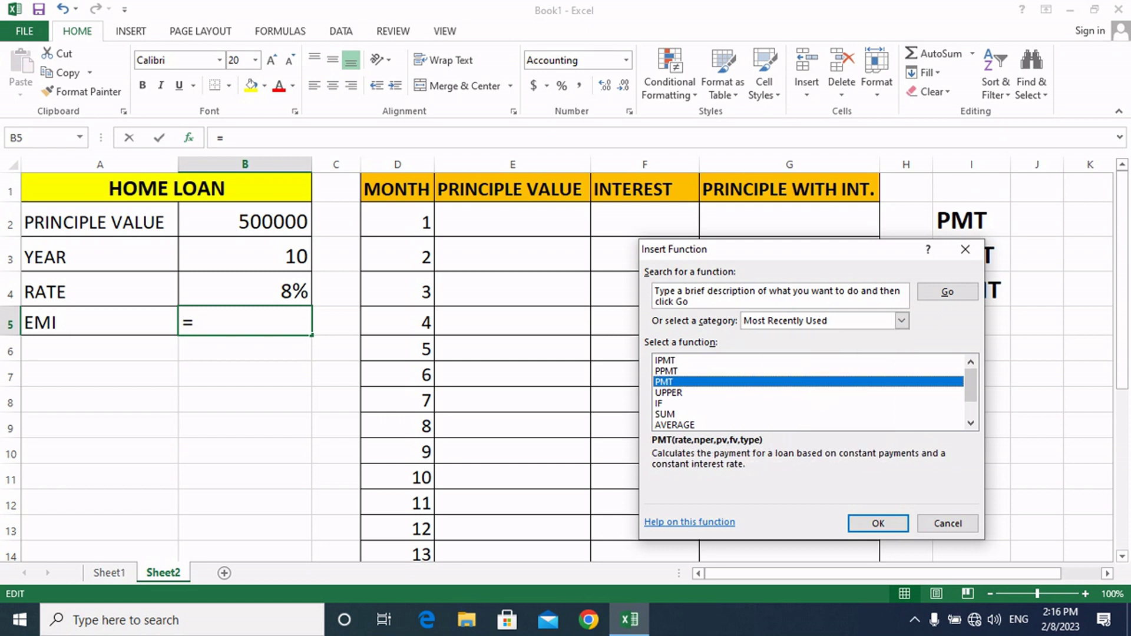
pyautogui.press('Return')
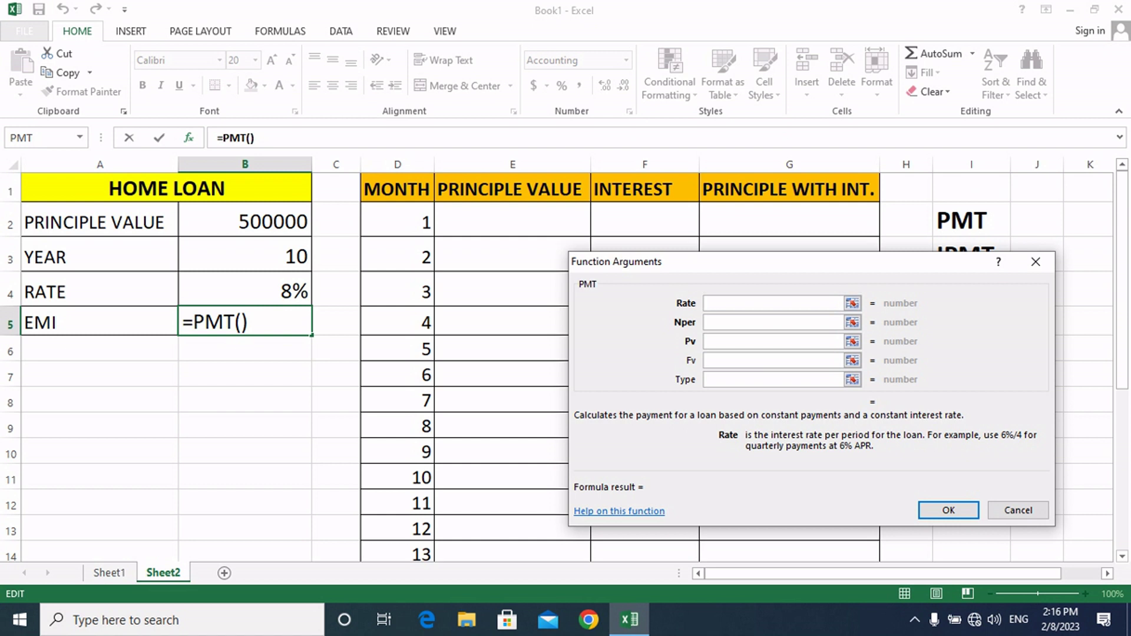
# Complete the PMT function with Rate B4/12, Nper B3*12 and Pv B2, and apply comma style to the EMI.
pyautogui.click(244, 289)
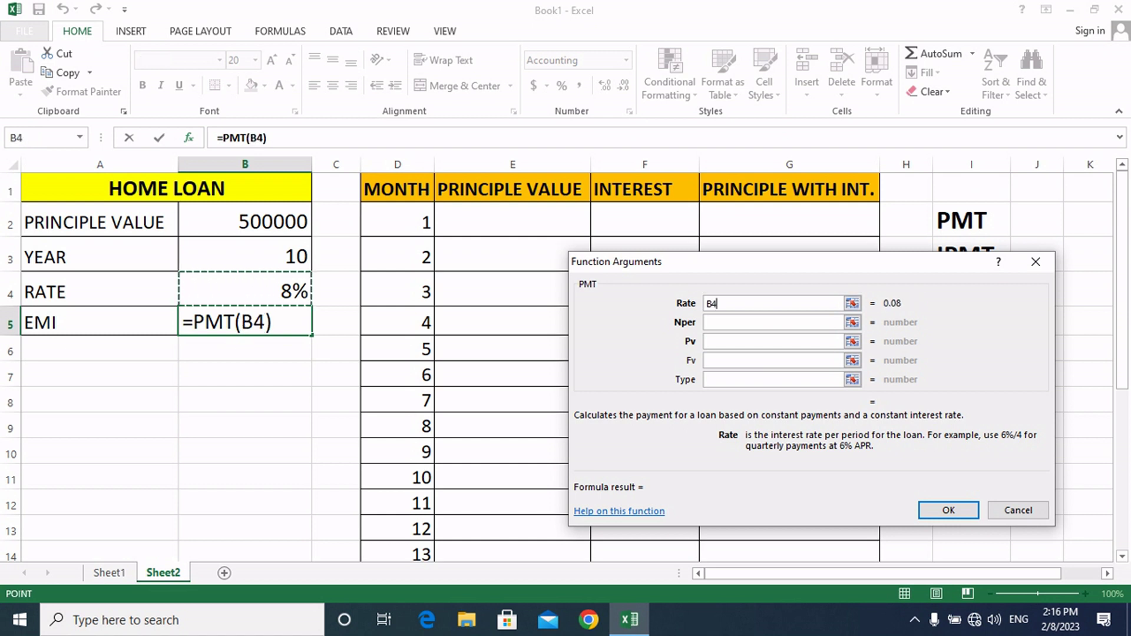
pyautogui.write('/12')
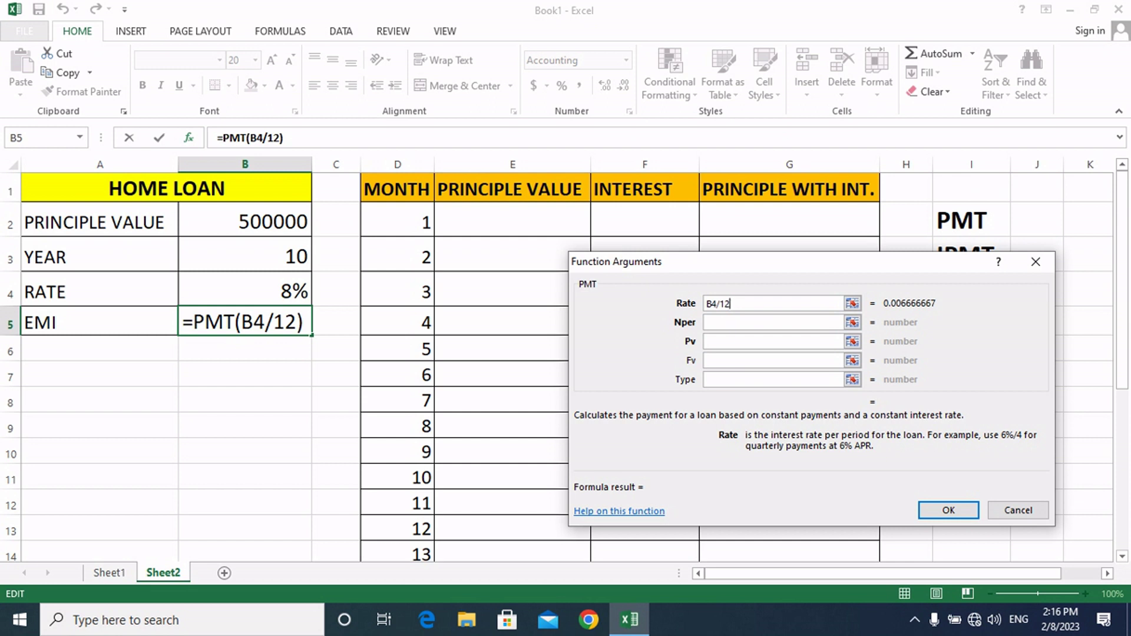
pyautogui.press('Tab')
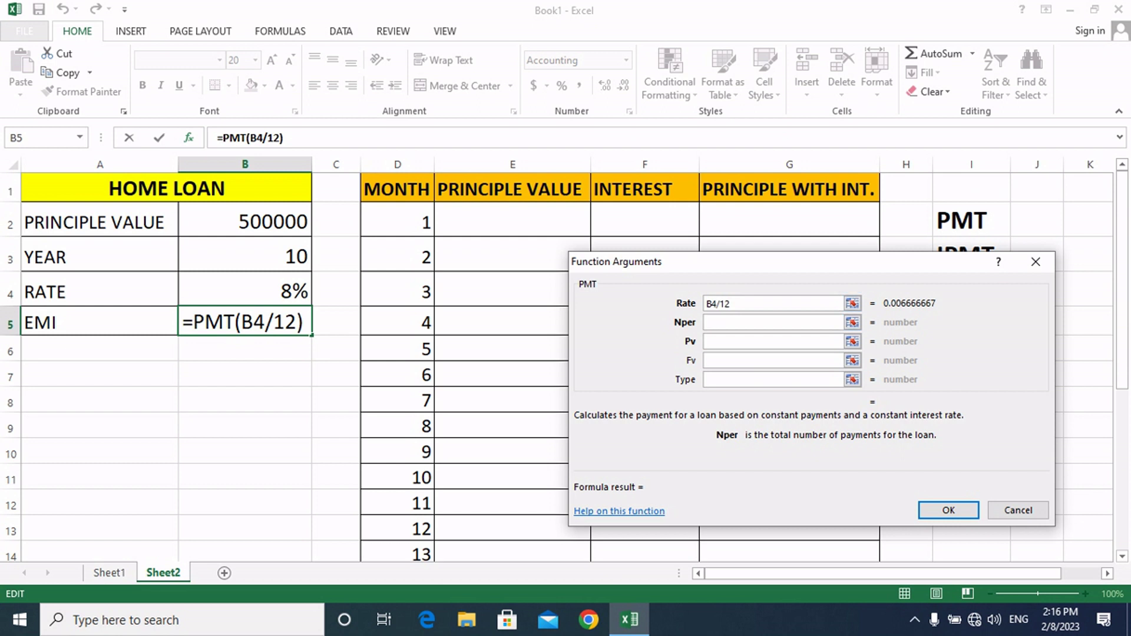
pyautogui.click(245, 256)
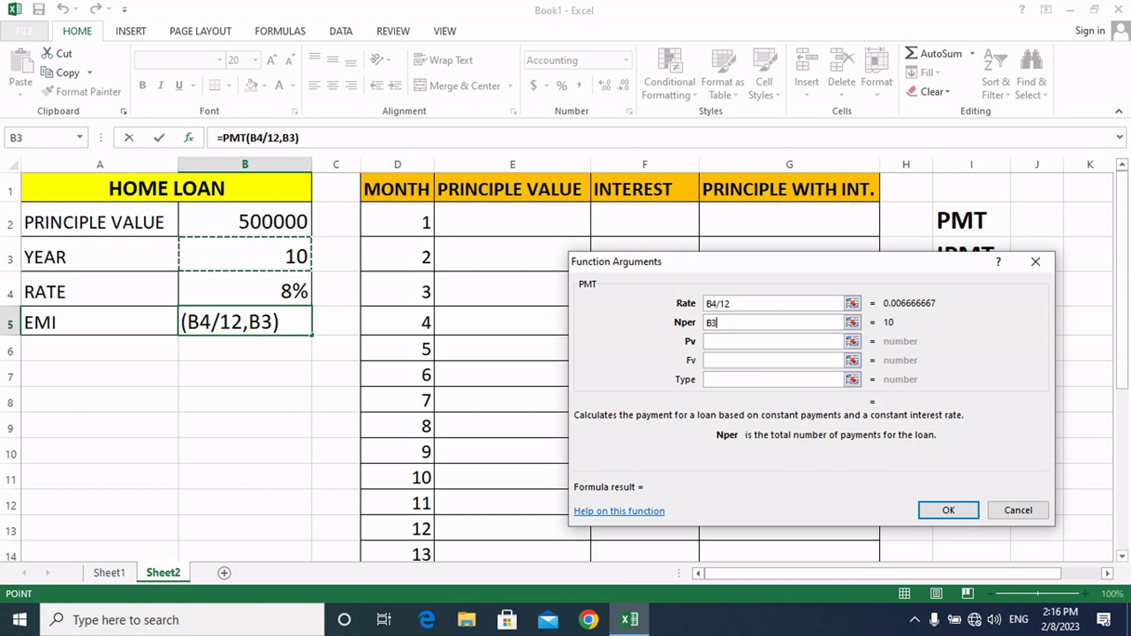
pyautogui.write('*')
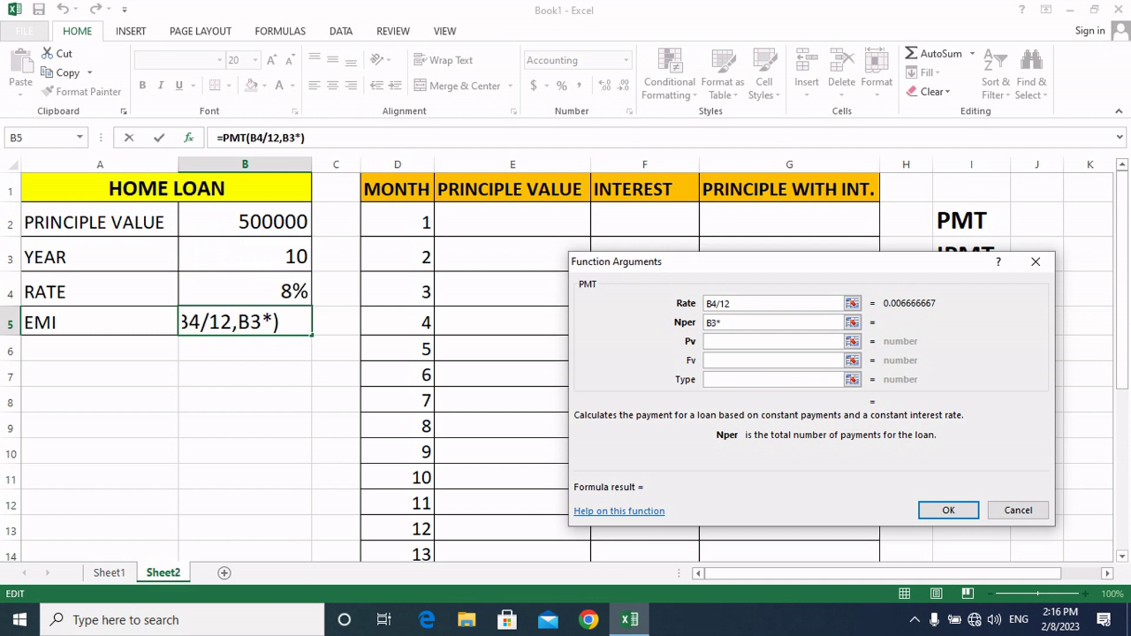
pyautogui.write('12')
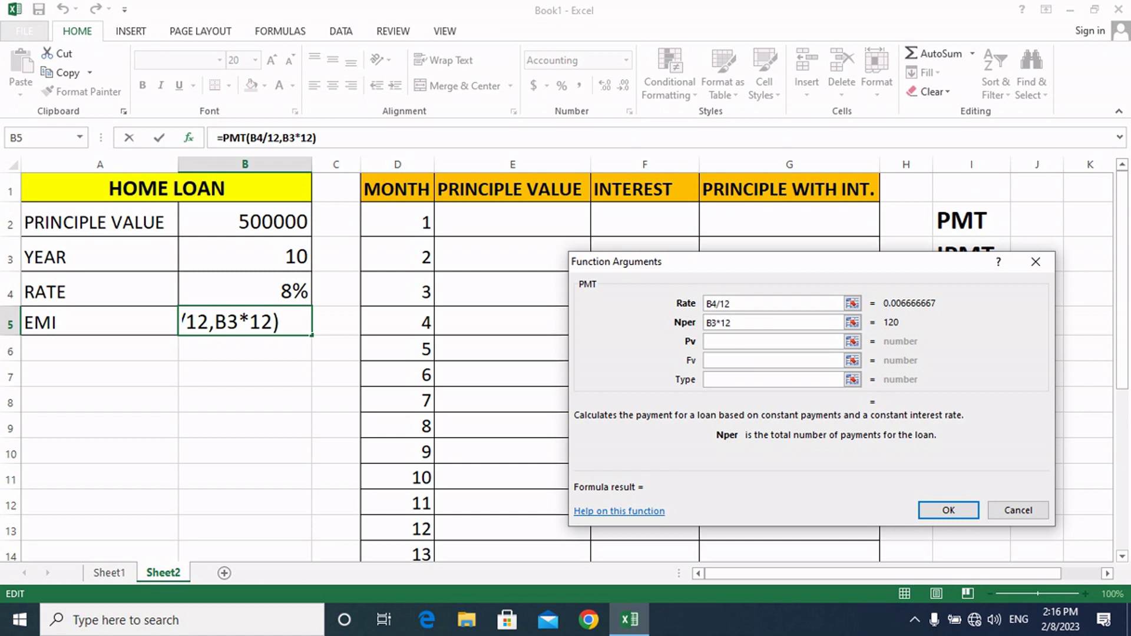
pyautogui.press('Tab')
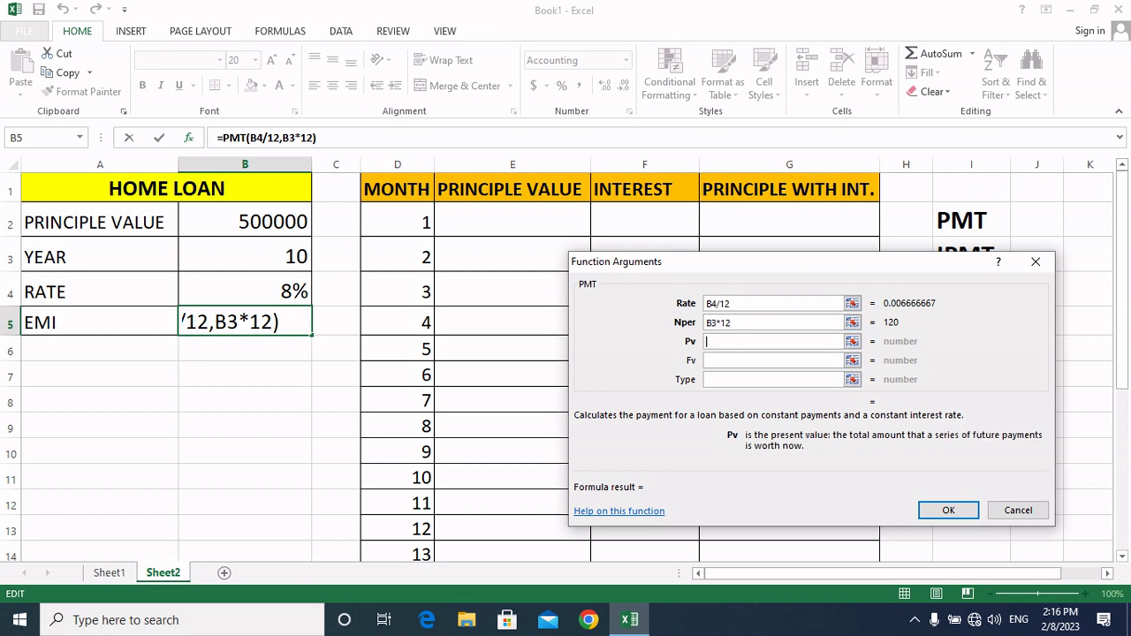
pyautogui.write('B2')
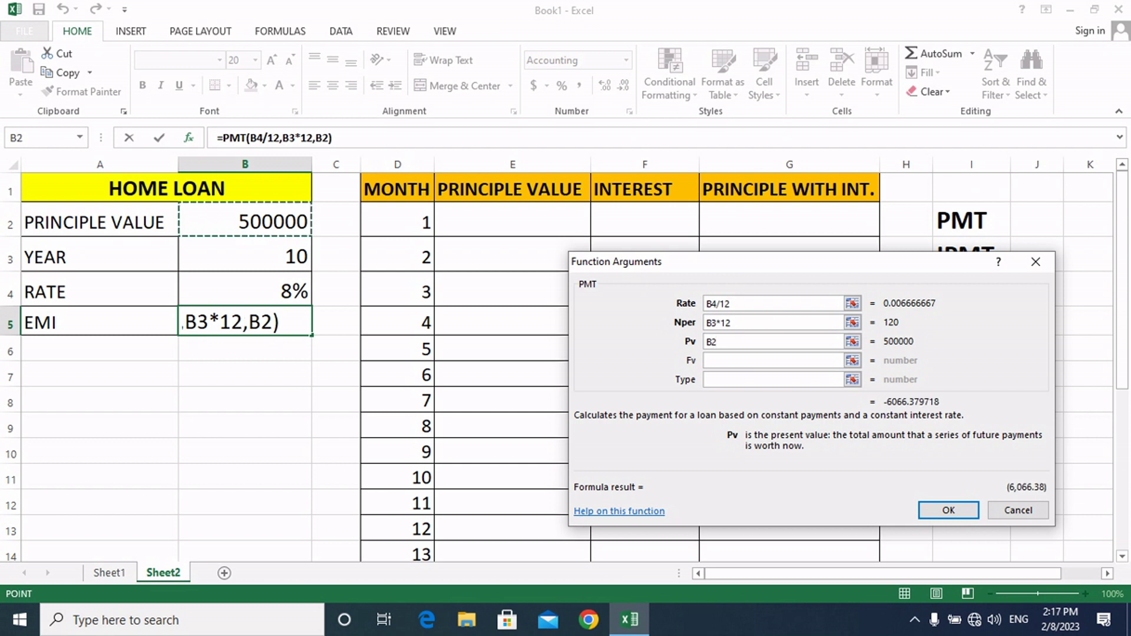
pyautogui.press('Return')
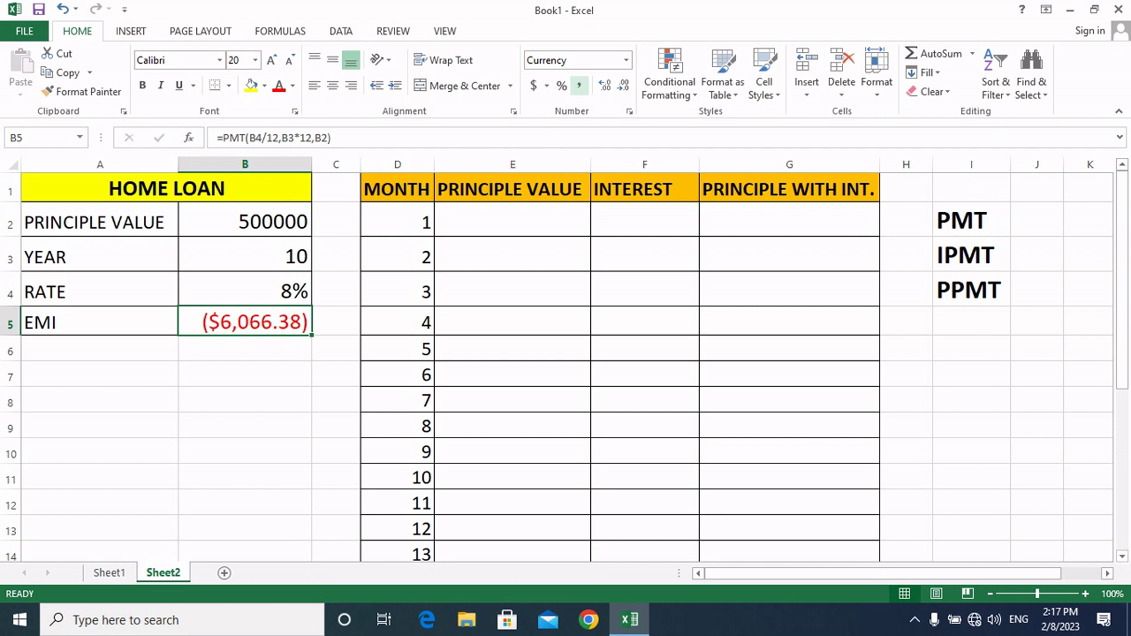
pyautogui.click(579, 86)
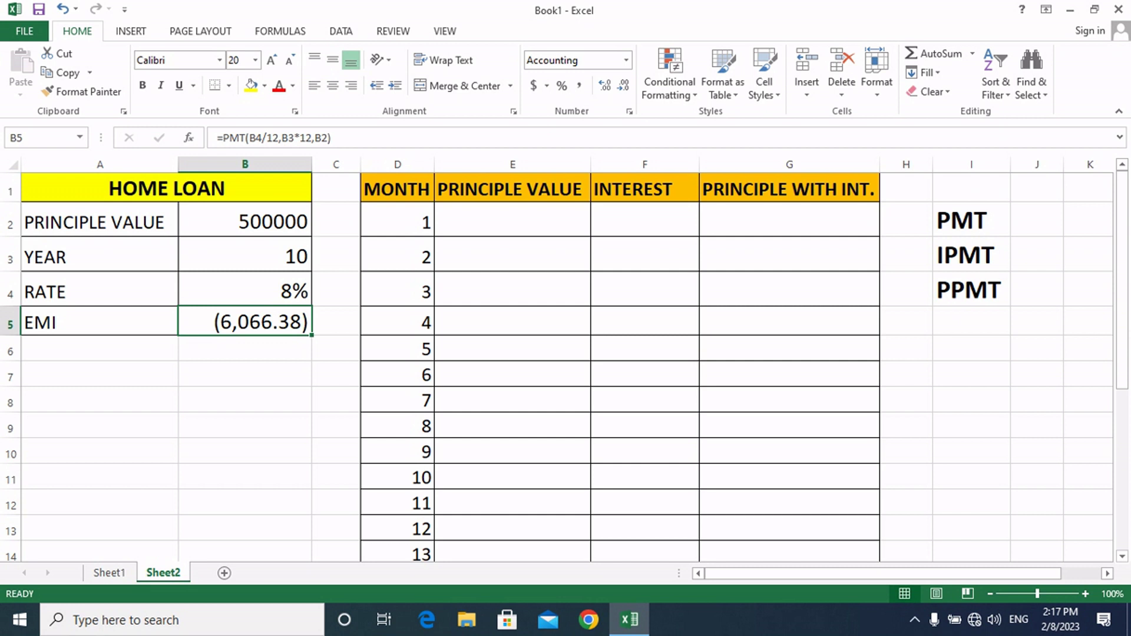
# Set the loan's year value in B3 to 5.
pyautogui.click(244, 255)
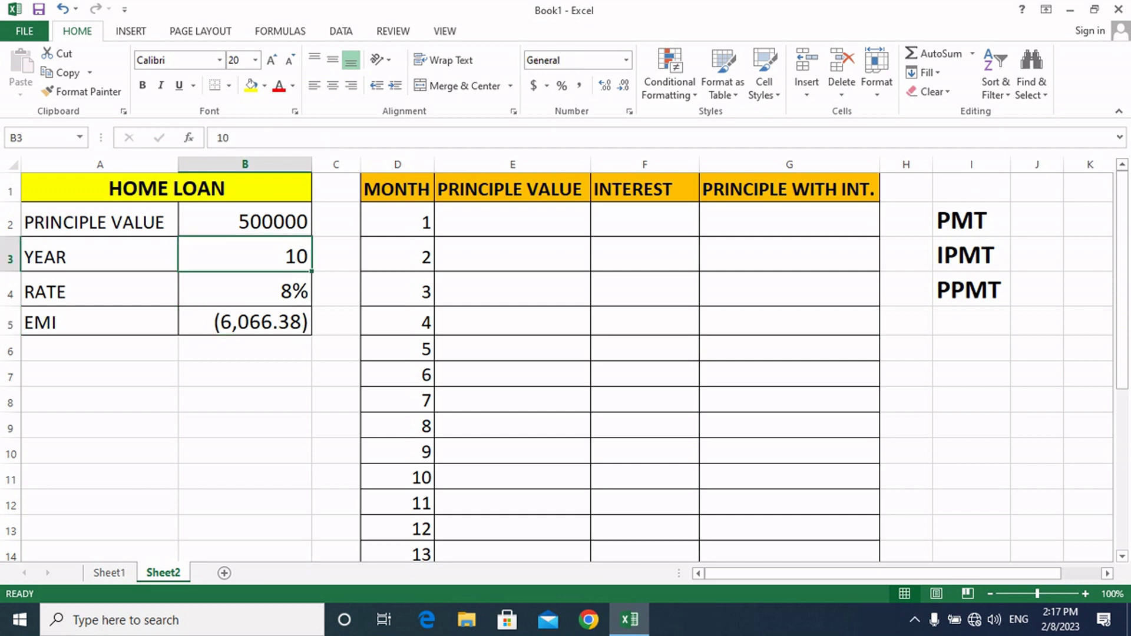
pyautogui.write('5')
pyautogui.press('Return')
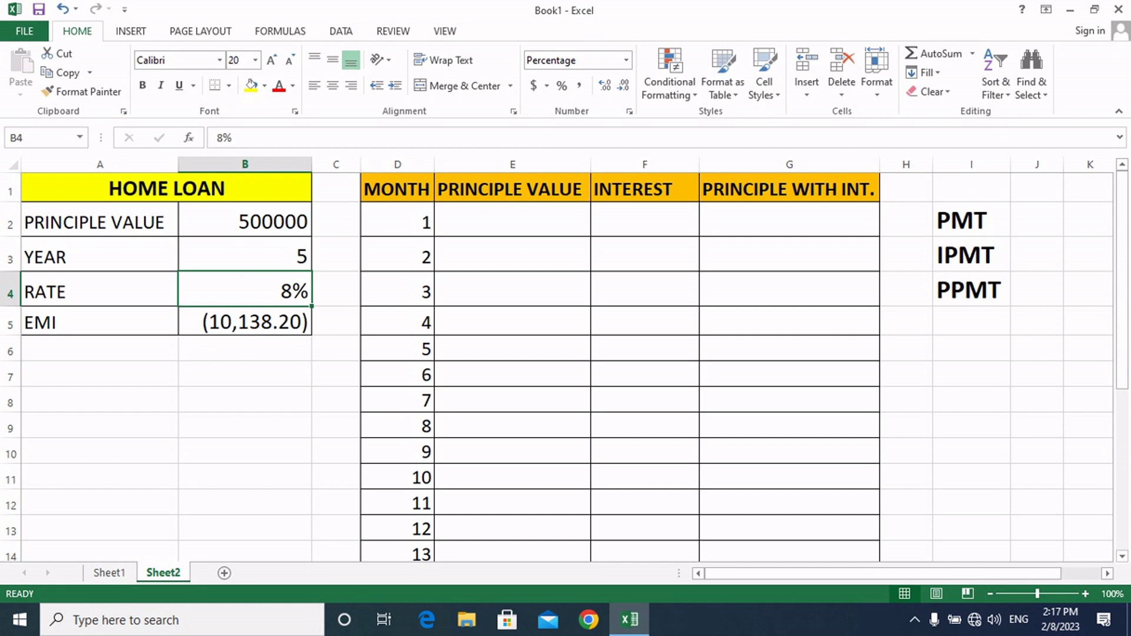
# Try a principle value of 1000000 in B2 and set it back to 500000.
pyautogui.click(244, 222)
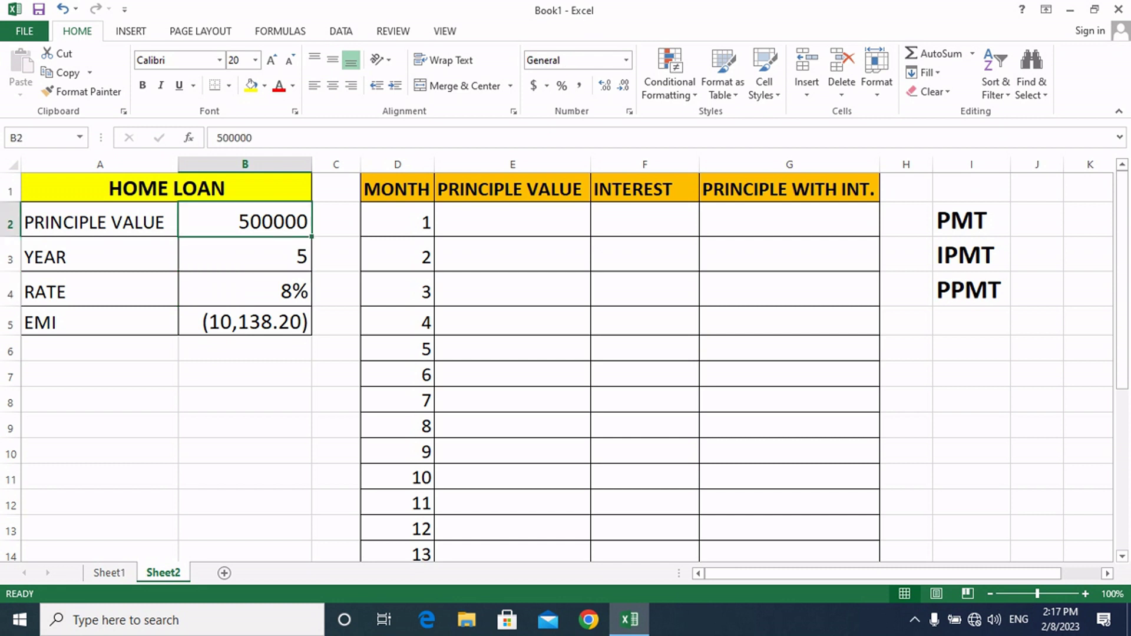
pyautogui.write('10')
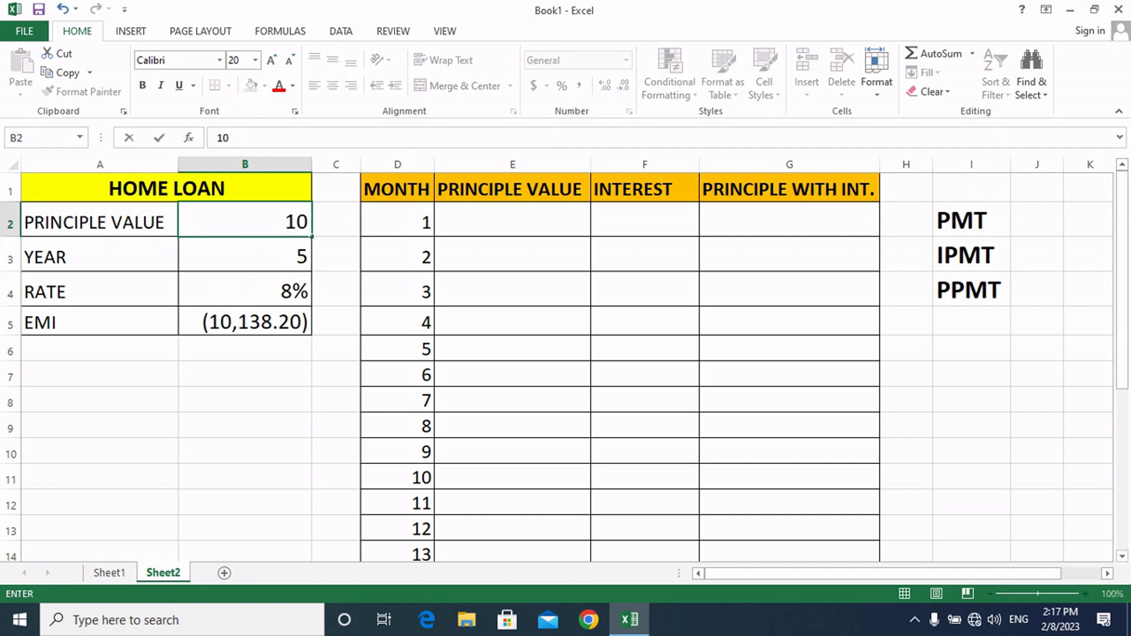
pyautogui.write('00000')
pyautogui.press('Return')
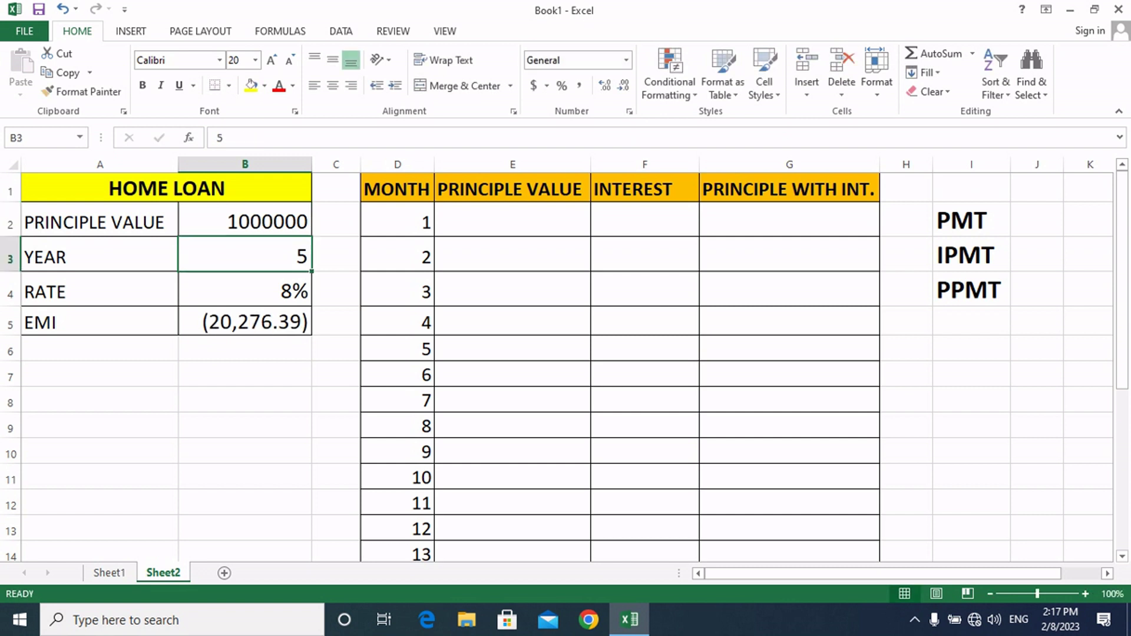
pyautogui.click(244, 221)
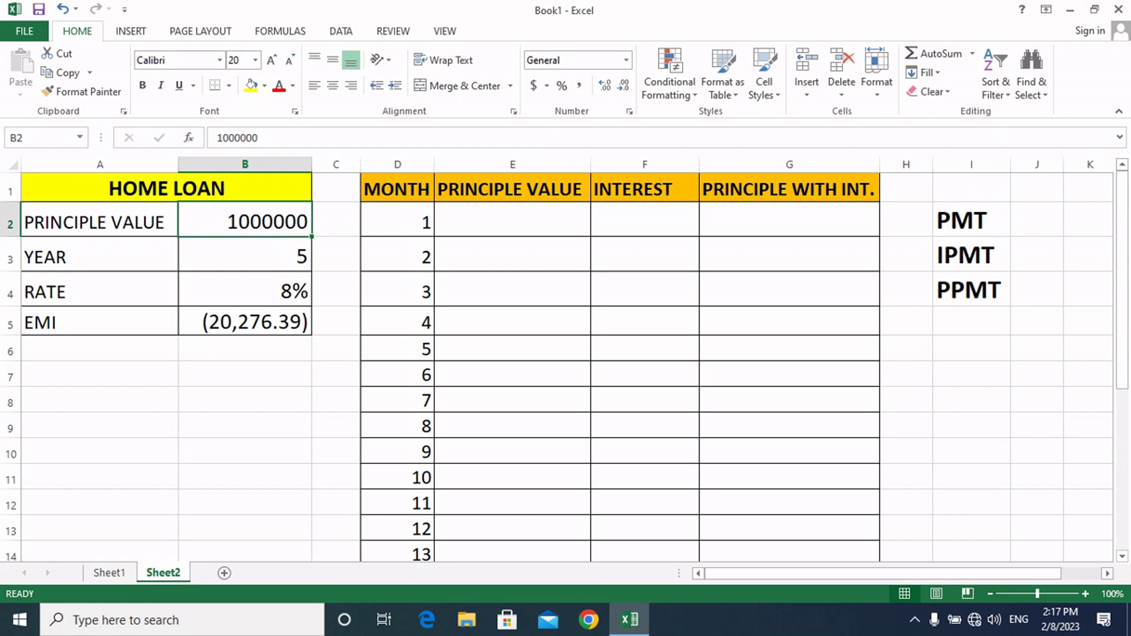
pyautogui.write('500000')
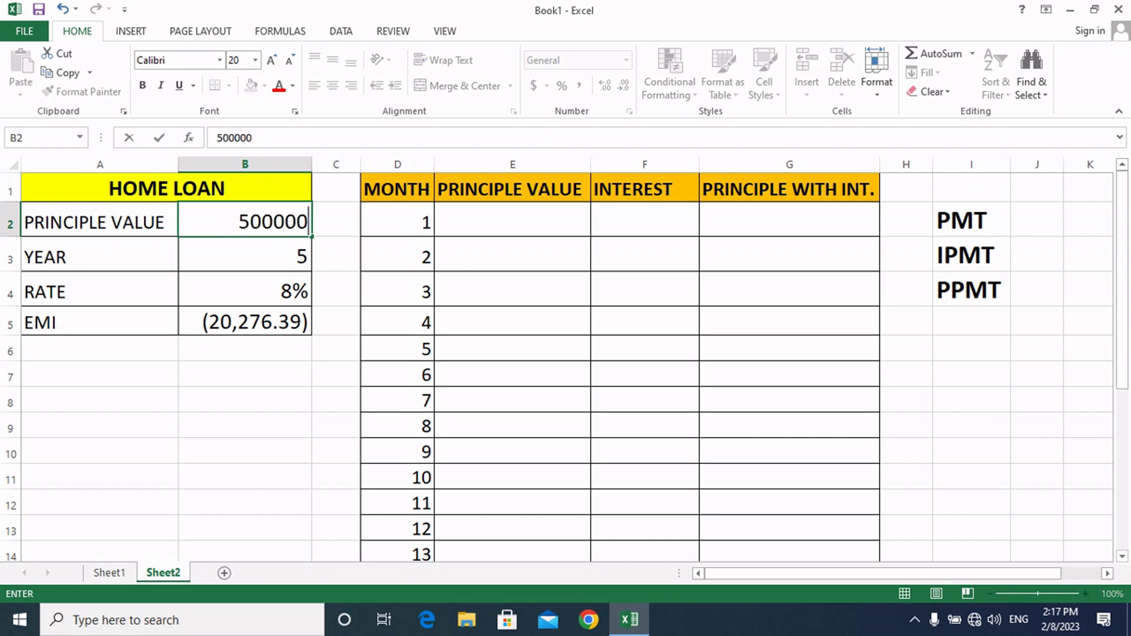
pyautogui.press('Return')
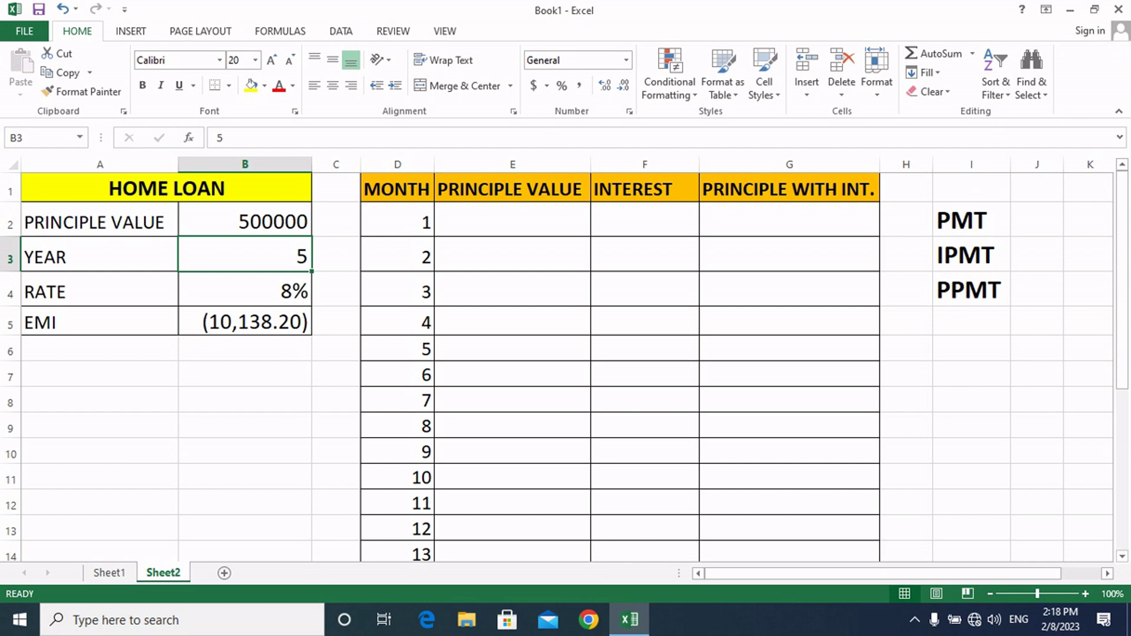
# Insert the PPMT function into E2, the month 1 cell of the schedule's principle value column.
pyautogui.click(512, 219)
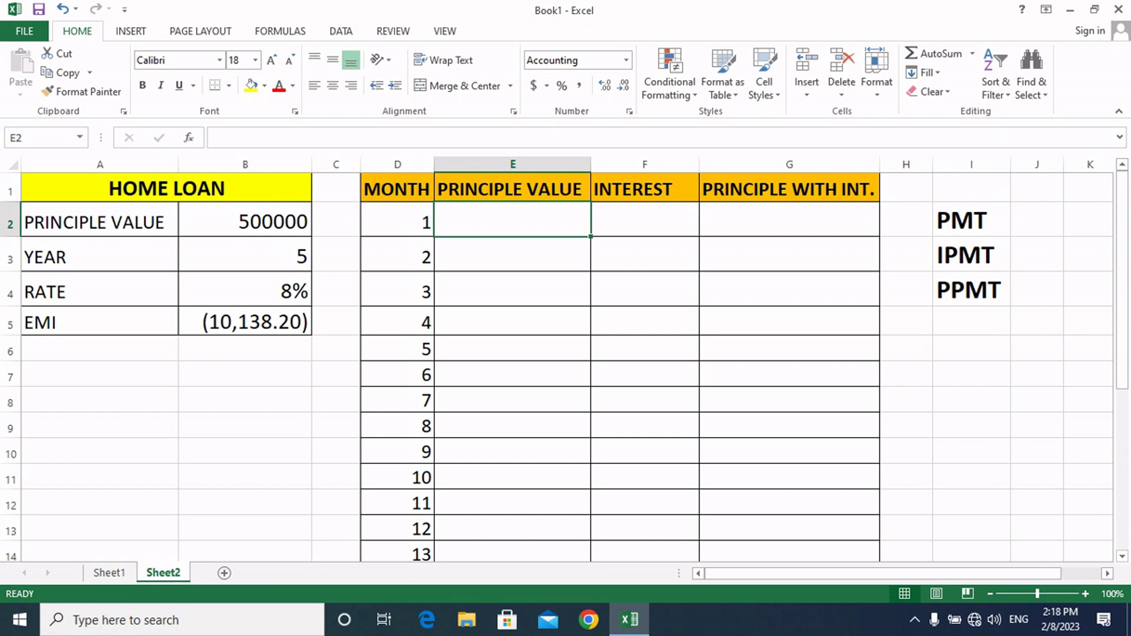
pyautogui.write('=')
pyautogui.hotkey('shift', 'F3')
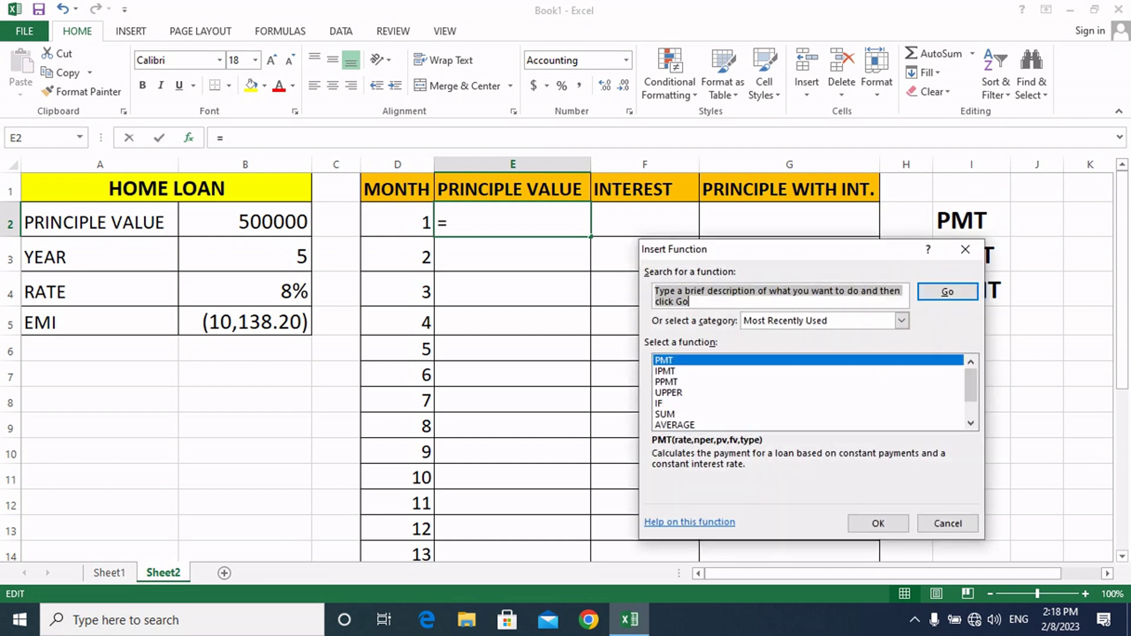
pyautogui.click(666, 381)
pyautogui.press('Return')
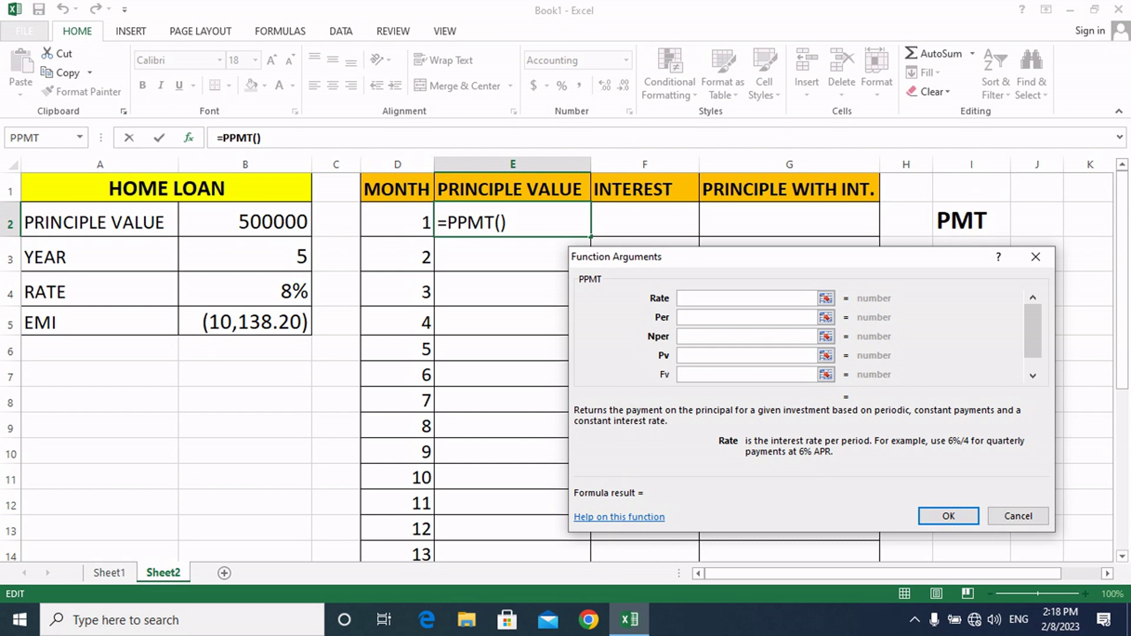
# Complete the PPMT function with Rate B4/12, Per D2, Nper B3*12 and Pv B2, and apply comma style to E2.
pyautogui.click(253, 290)
pyautogui.write('/12')
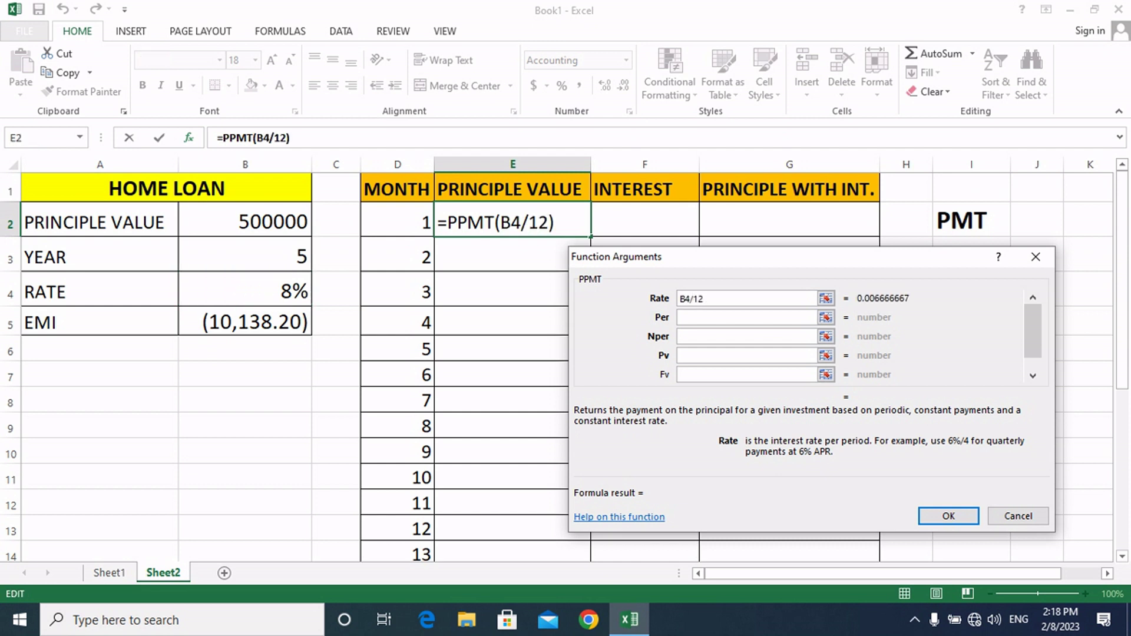
pyautogui.click(746, 317)
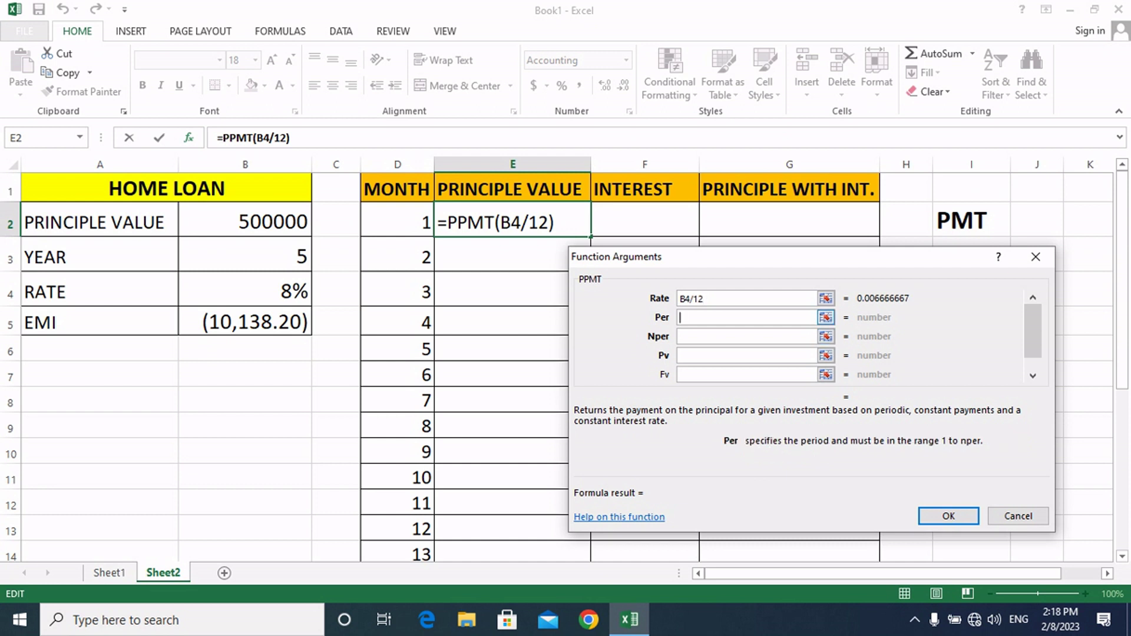
pyautogui.click(397, 219)
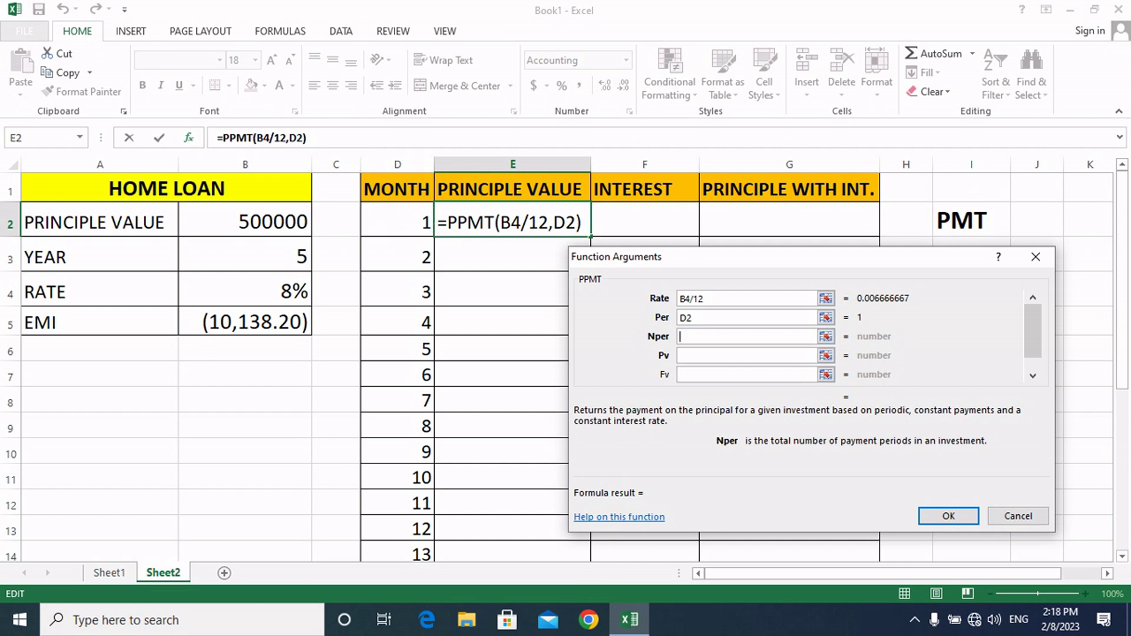
pyautogui.click(245, 255)
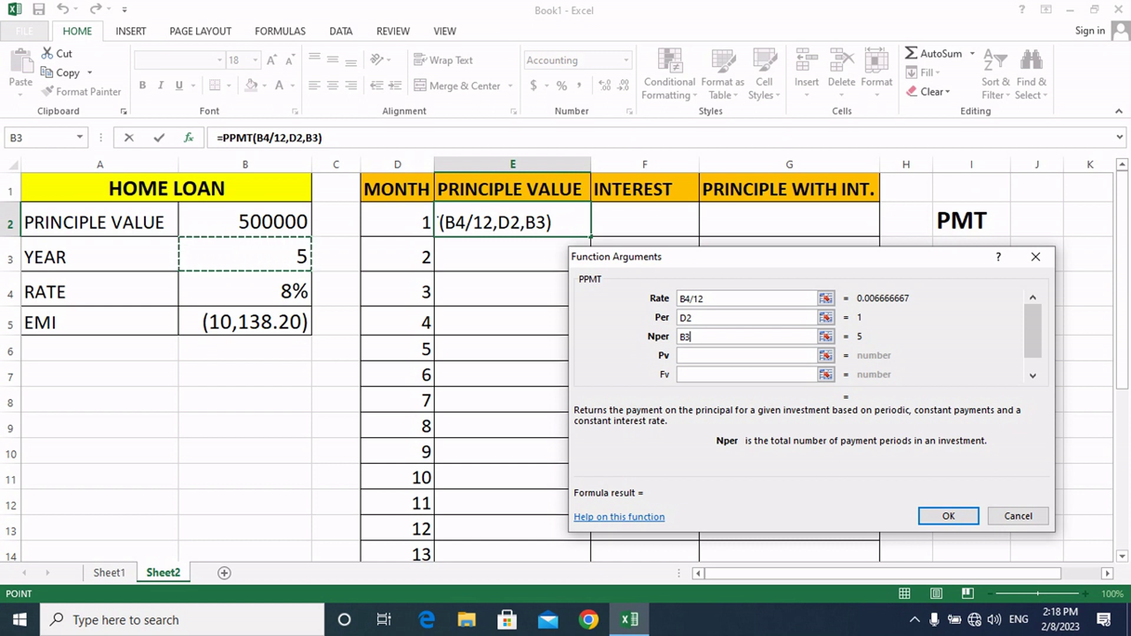
pyautogui.write('*12')
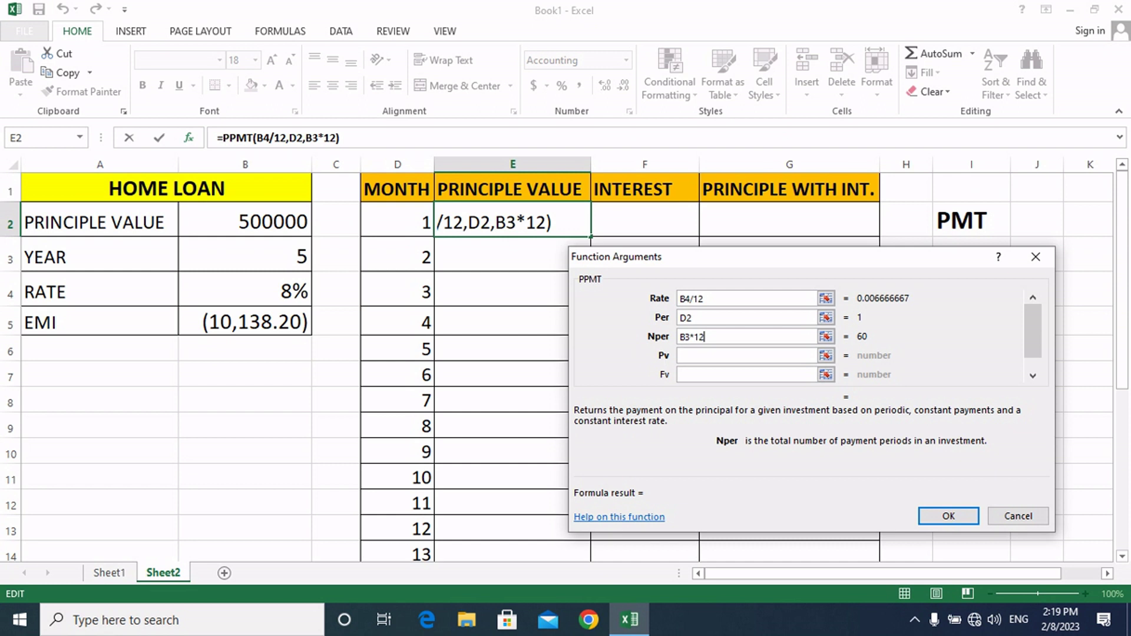
pyautogui.press('Tab')
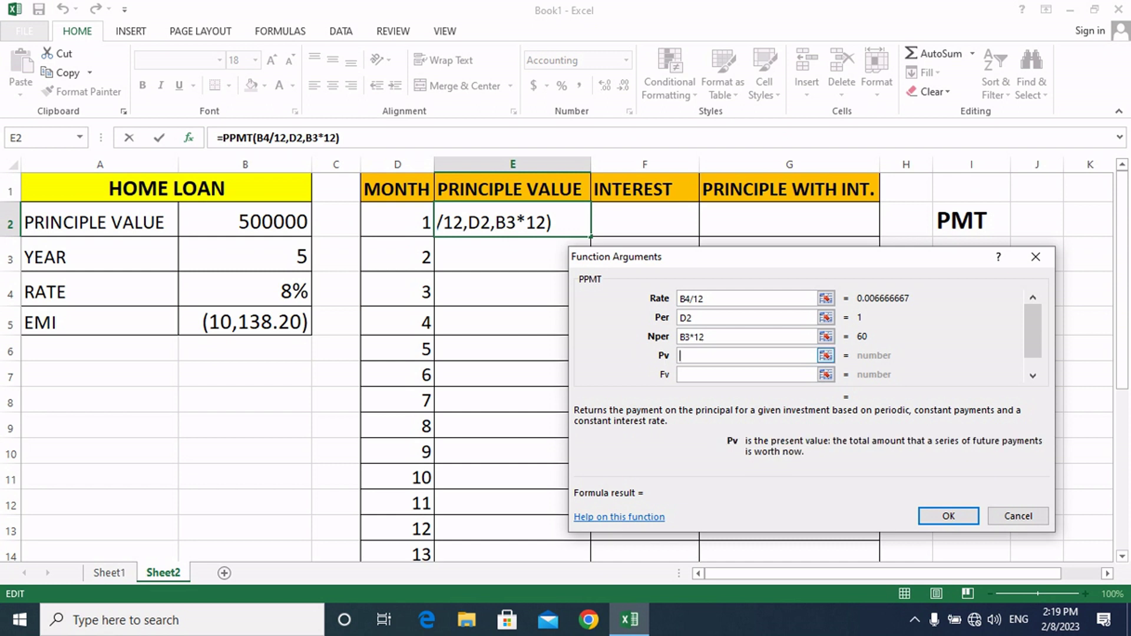
pyautogui.write('B2')
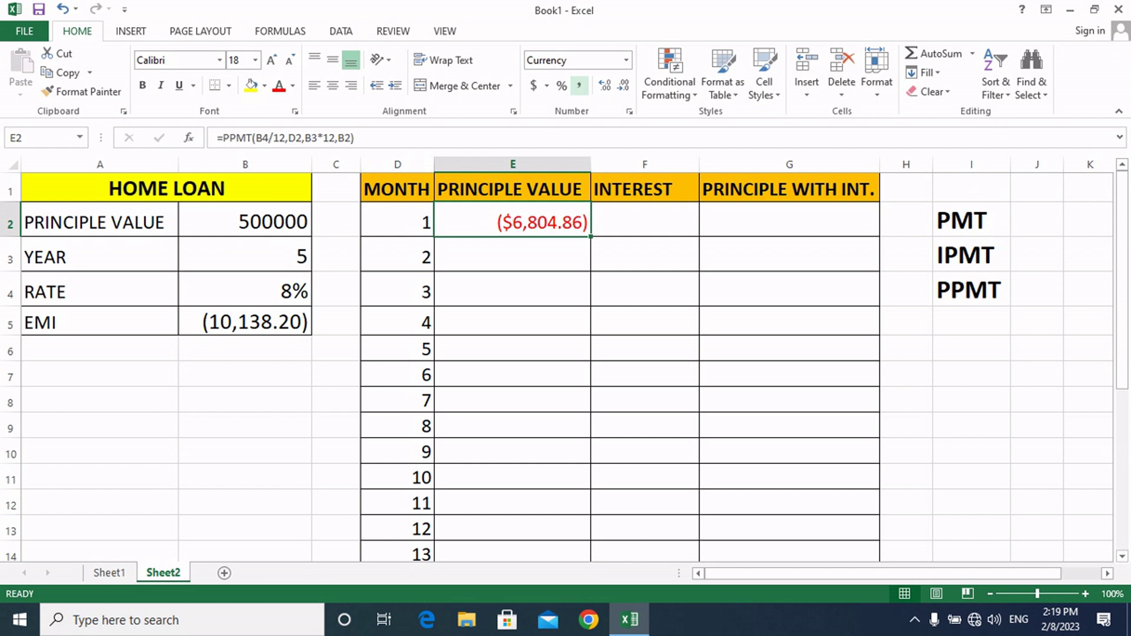
pyautogui.click(579, 86)
# Insert the IPMT function into F2, the month 1 cell of the schedule's interest column.
pyautogui.click(644, 221)
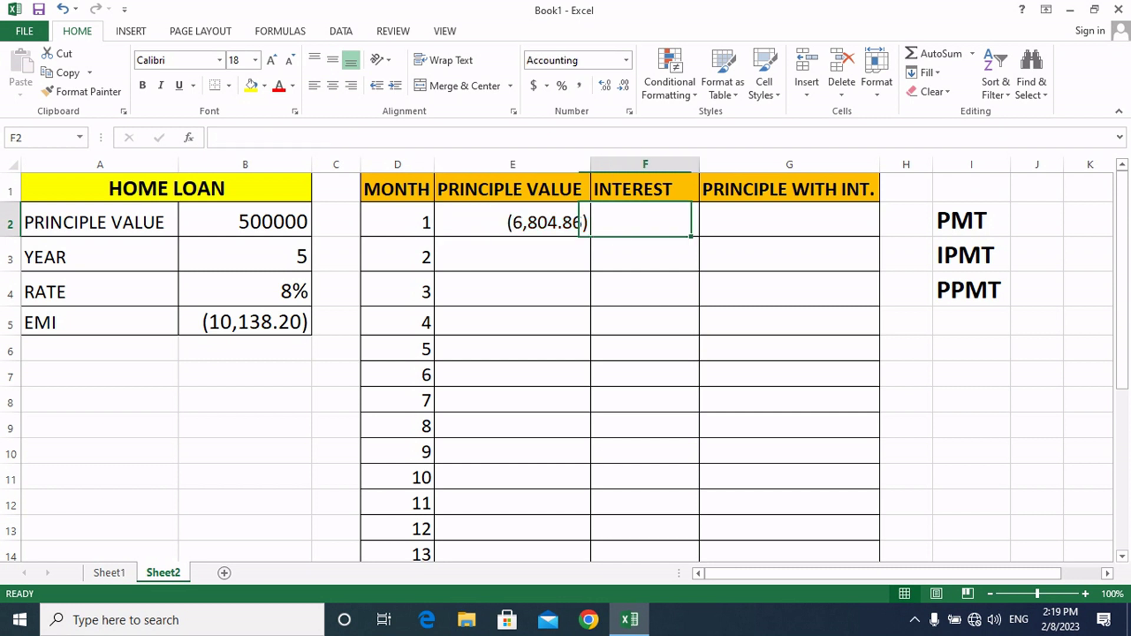
pyautogui.write('=')
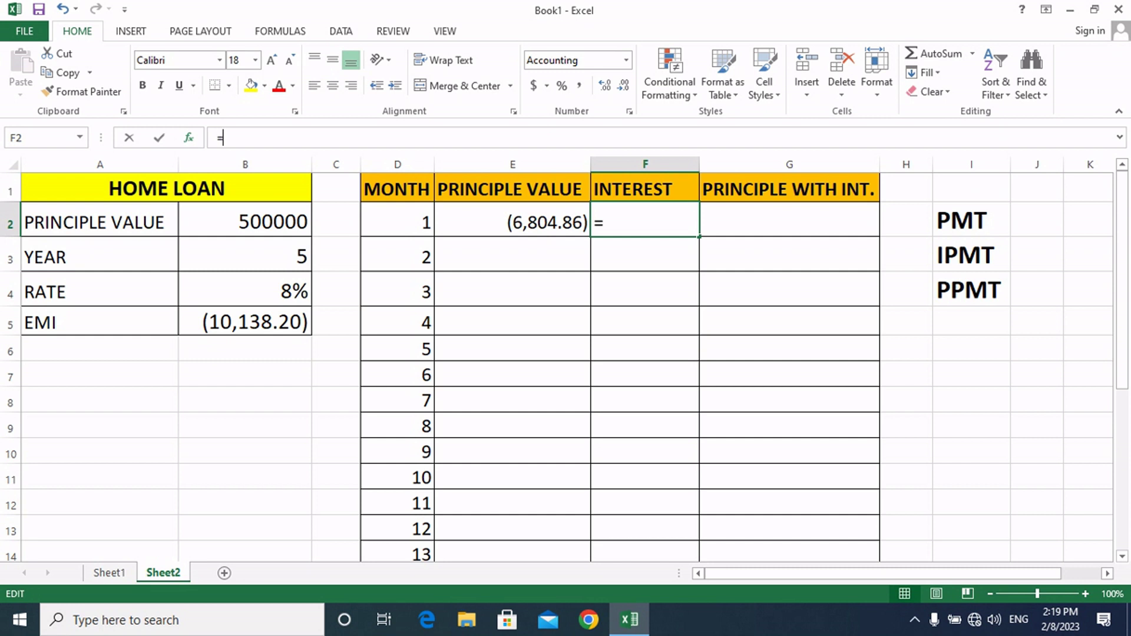
pyautogui.hotkey('shift', 'F3')
pyautogui.click(664, 371)
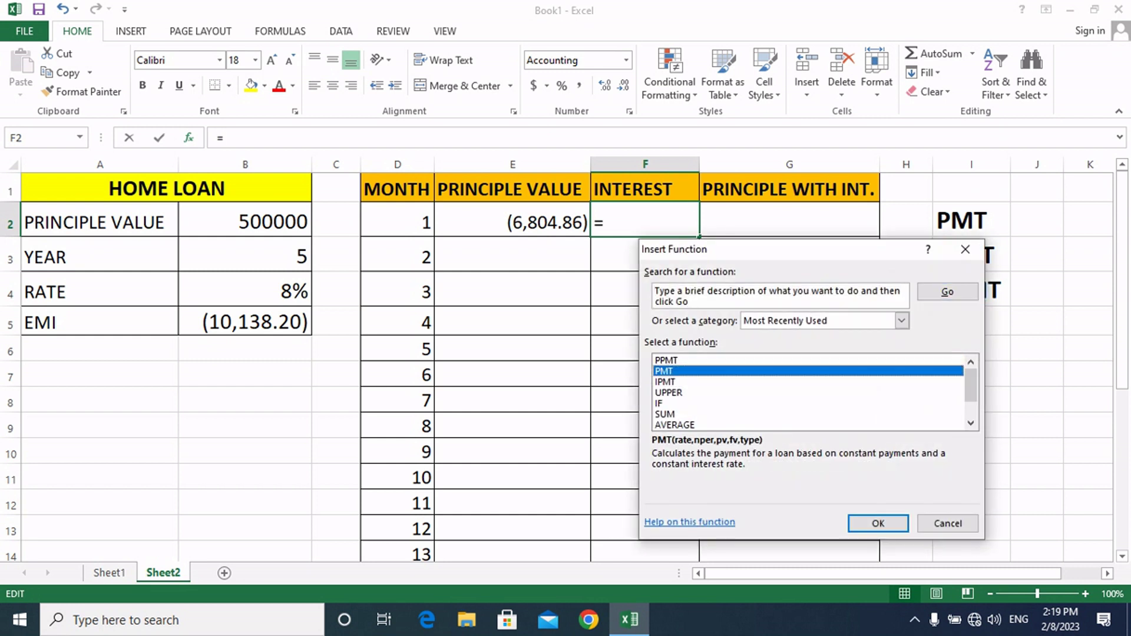
pyautogui.click(665, 382)
pyautogui.click(878, 523)
pyautogui.press('Return')
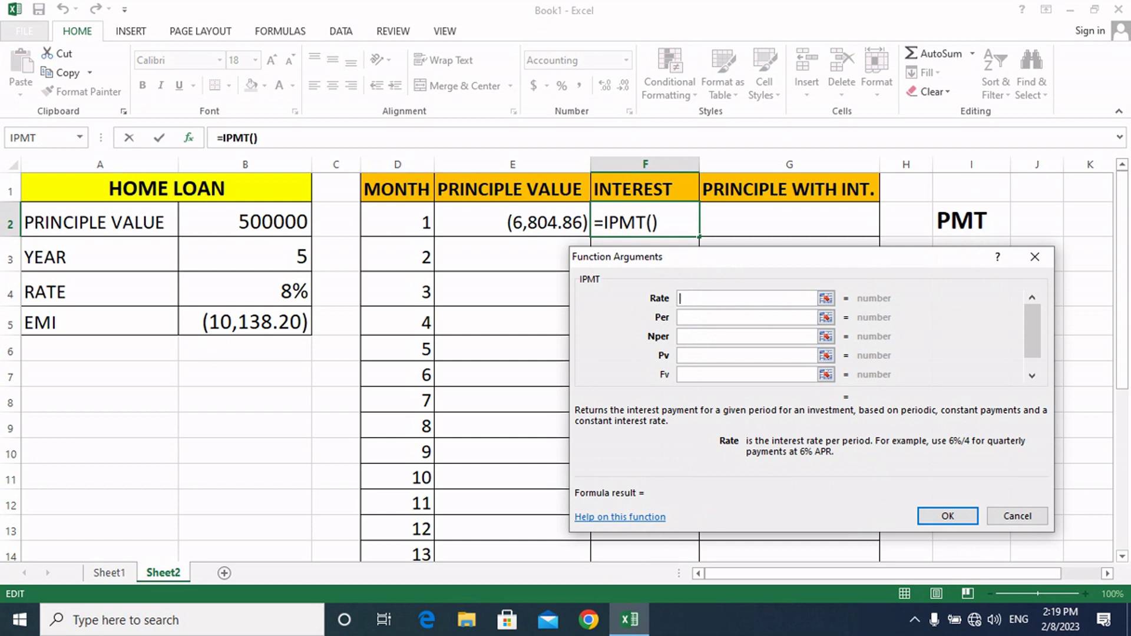
# Complete the IPMT function with Rate B4/12, Per D2, Nper B3*12 and Pv B2, and apply comma style to F2.
pyautogui.click(245, 289)
pyautogui.write('/12')
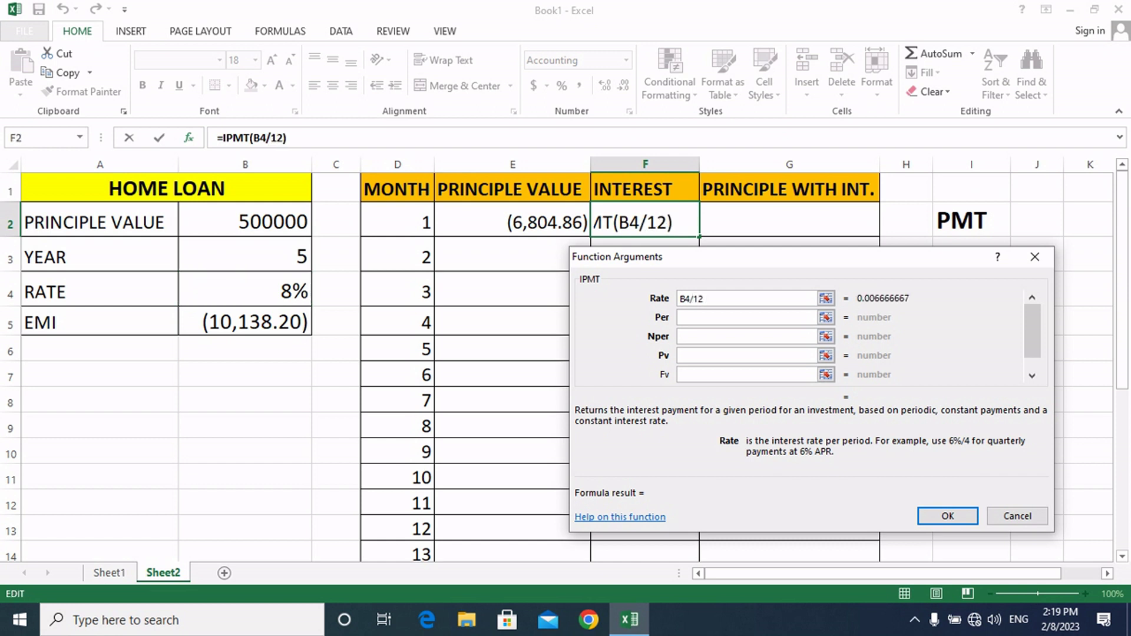
pyautogui.click(746, 318)
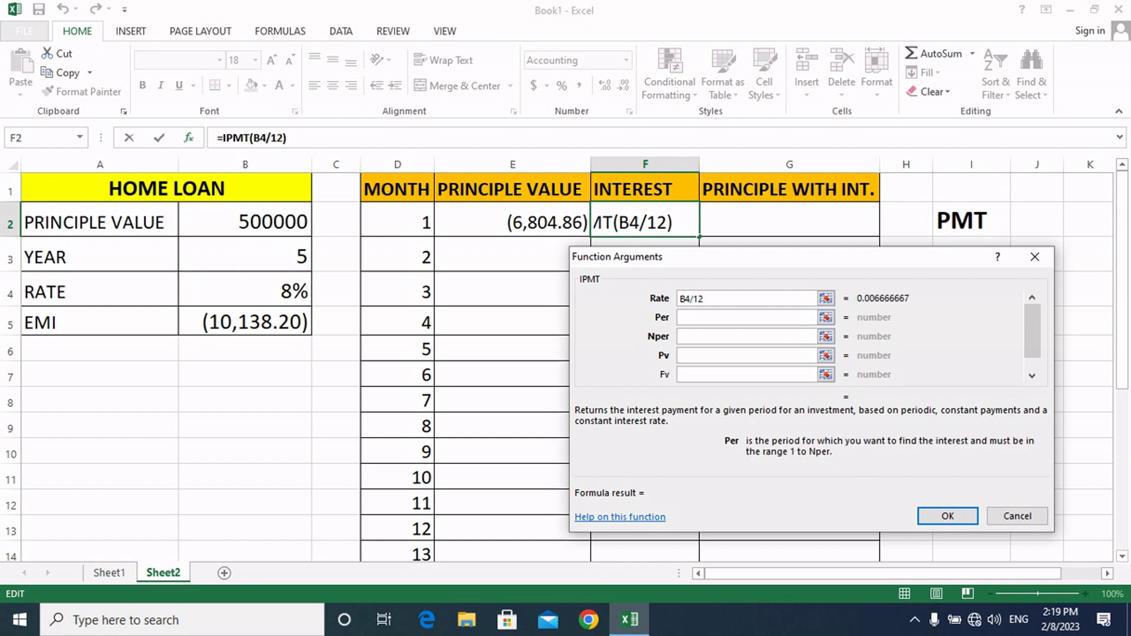
pyautogui.click(397, 221)
pyautogui.press('Tab')
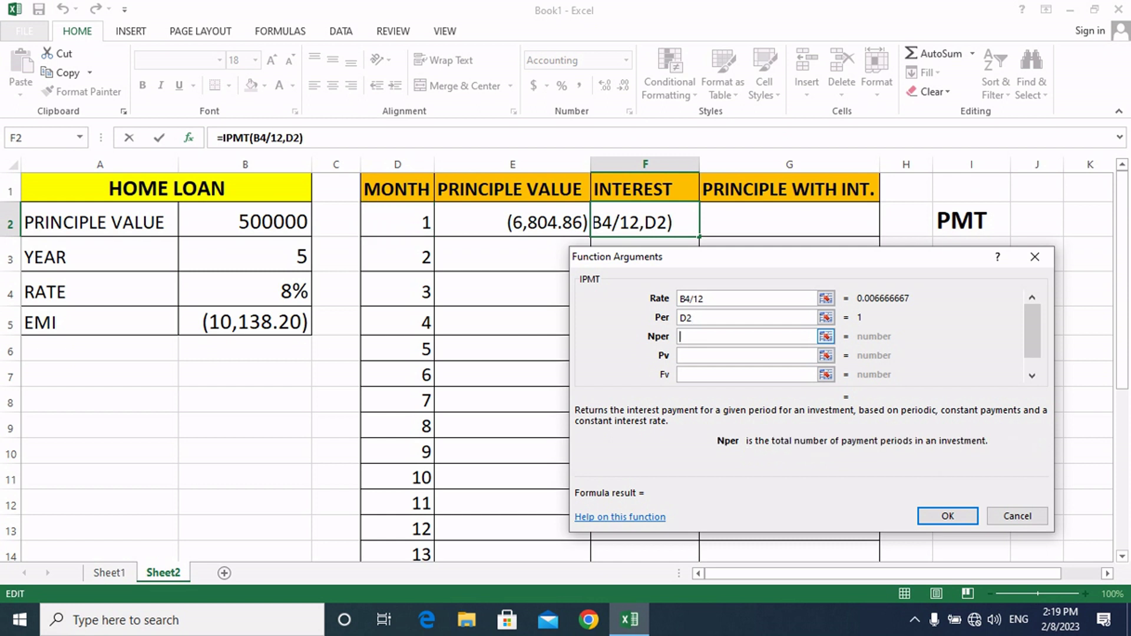
pyautogui.click(245, 256)
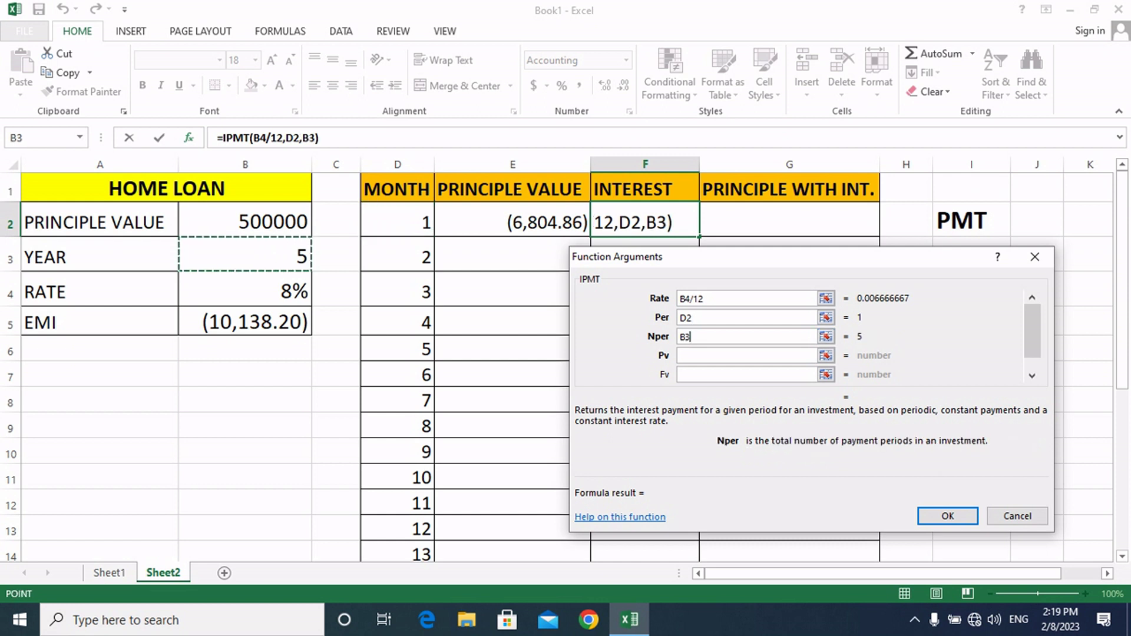
pyautogui.write('*')
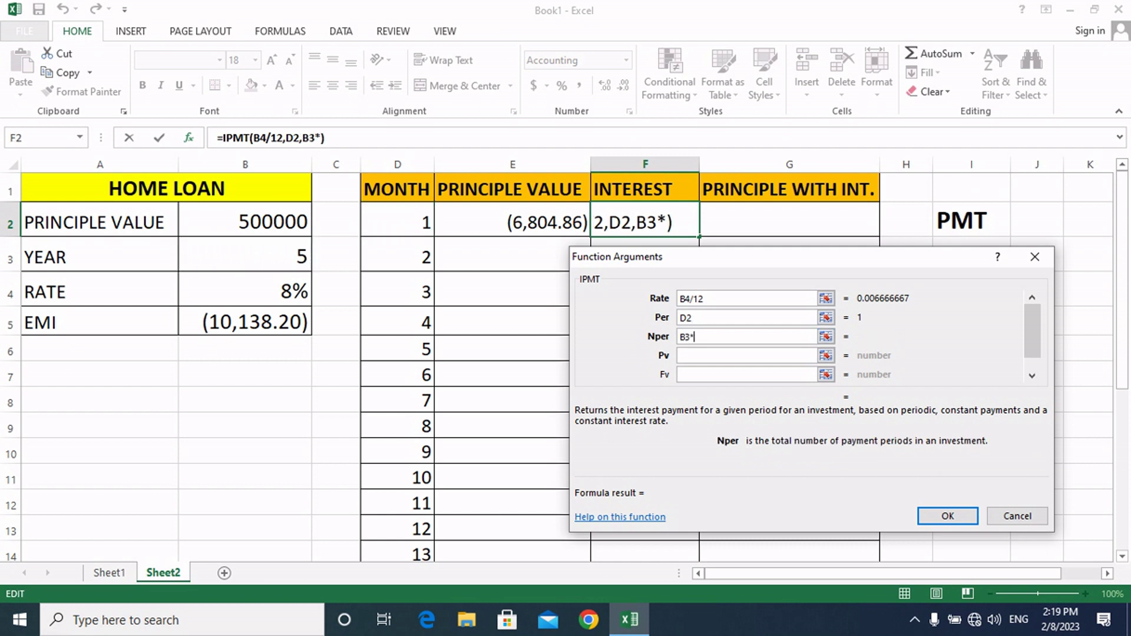
pyautogui.write('12')
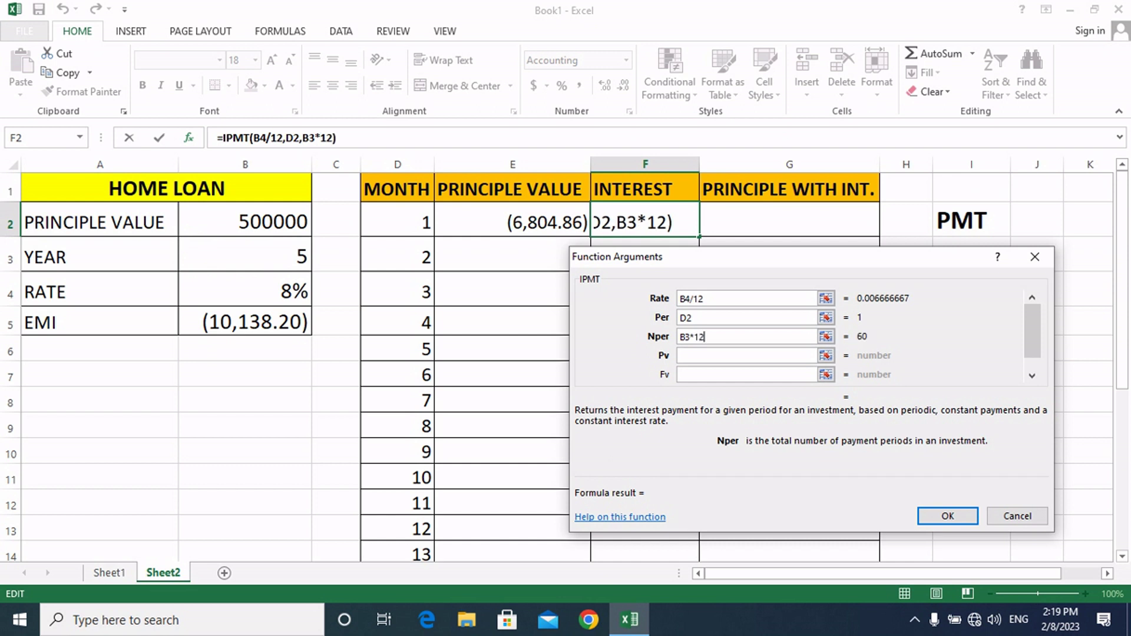
pyautogui.click(745, 356)
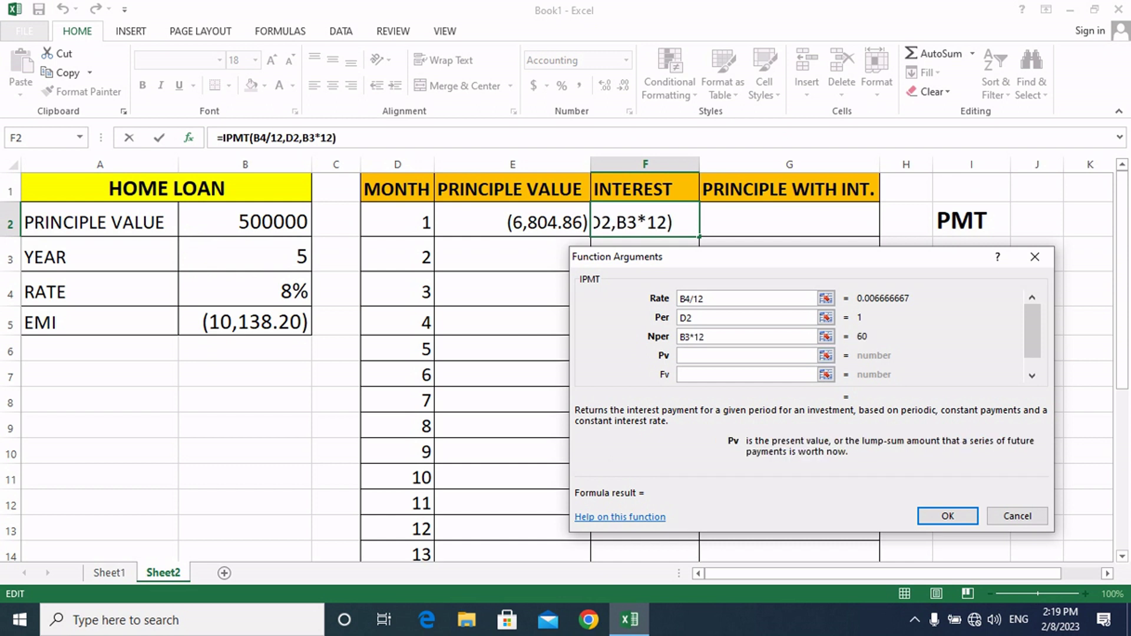
pyautogui.click(245, 221)
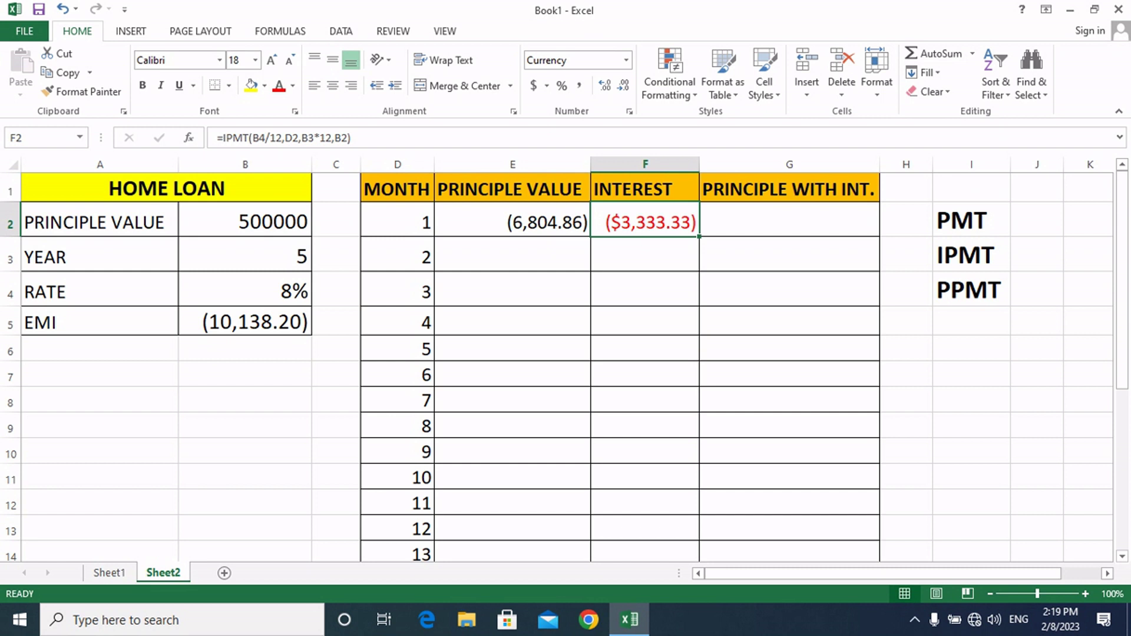
pyautogui.click(579, 85)
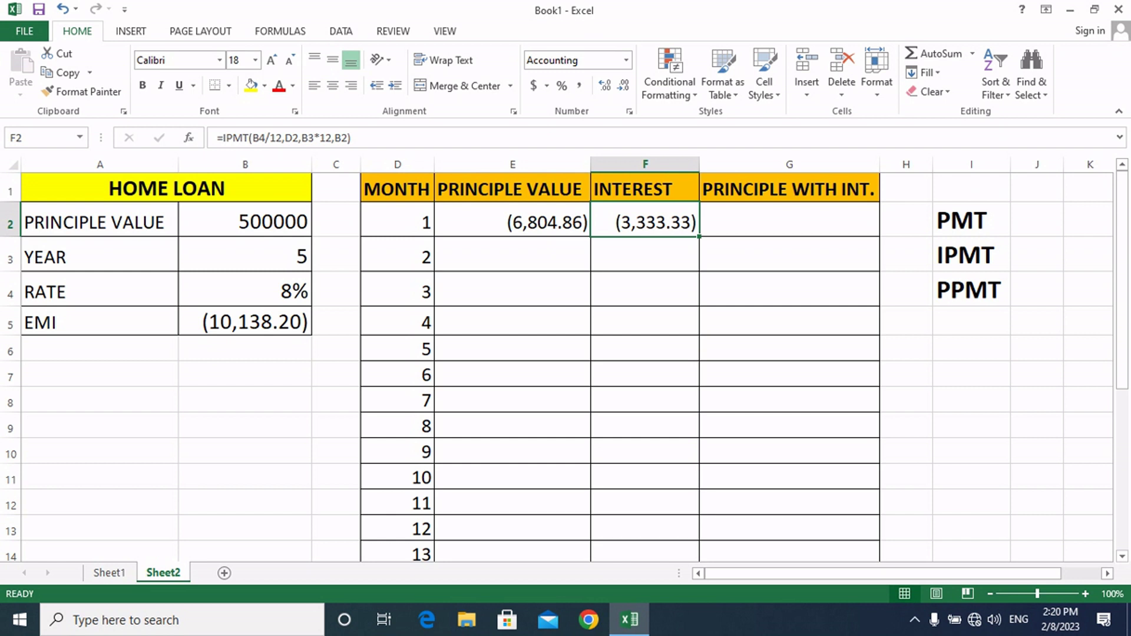
# Total the month 1 principle and interest cells E2:F2 into G2 with AutoSum.
pyautogui.moveTo(513, 222); pyautogui.dragTo(645, 222)
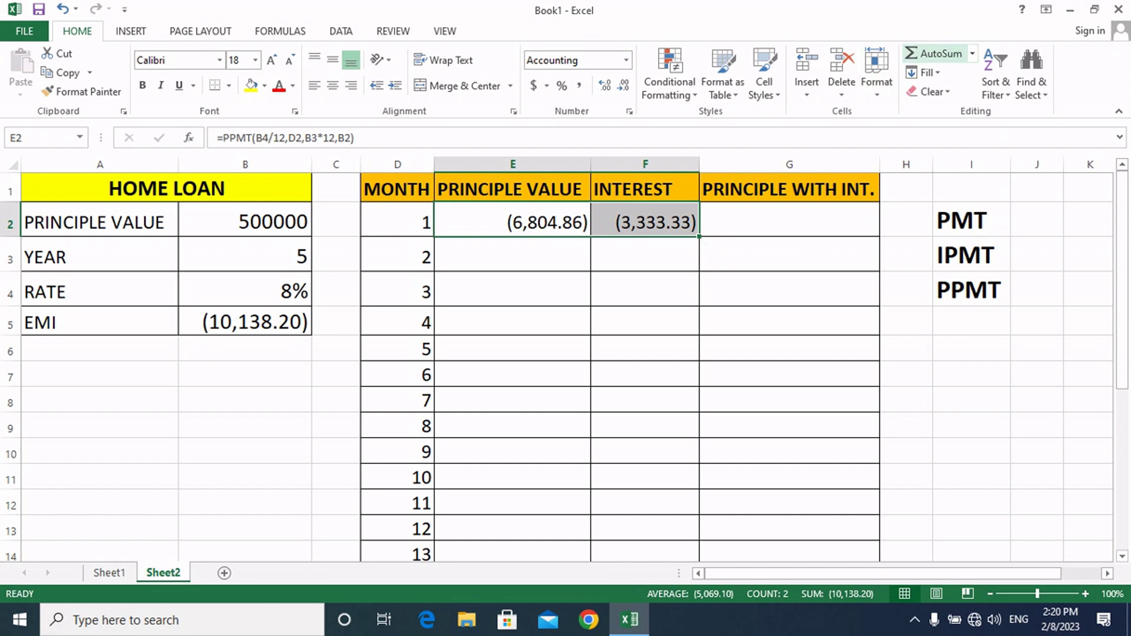
pyautogui.click(937, 54)
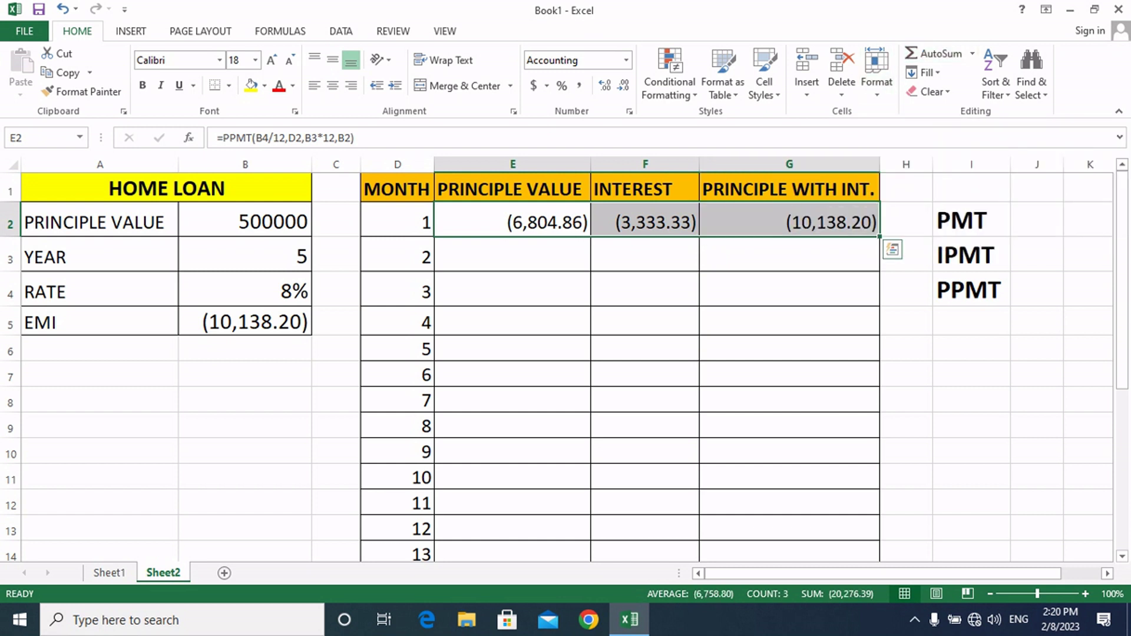
pyautogui.click(789, 222)
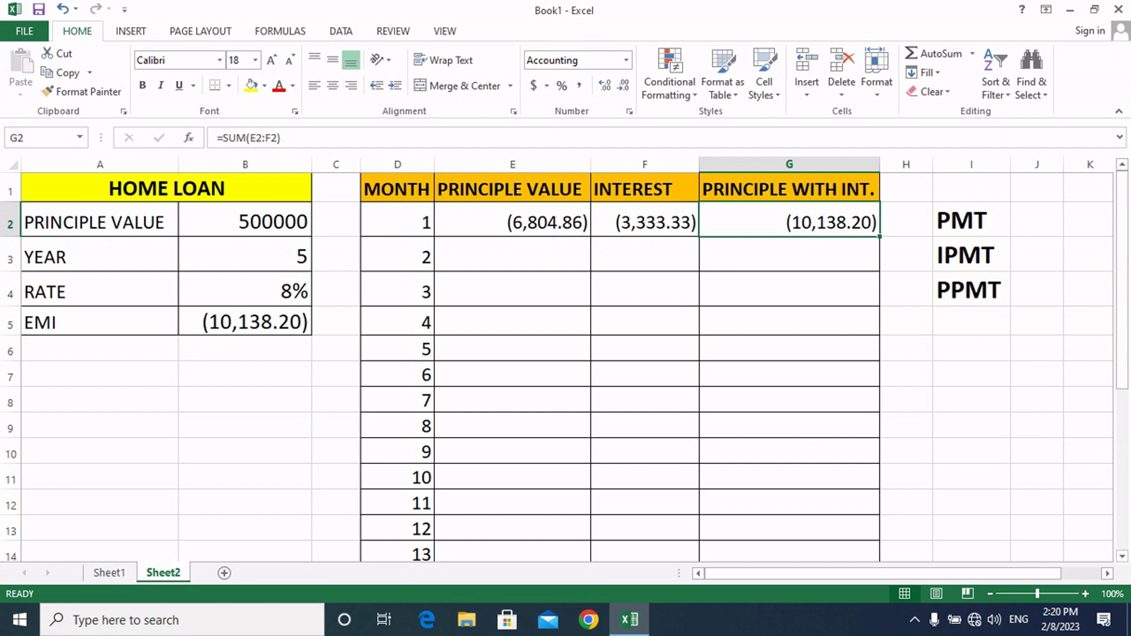
# Set the loan's year value in B3 to 2.
pyautogui.click(244, 254)
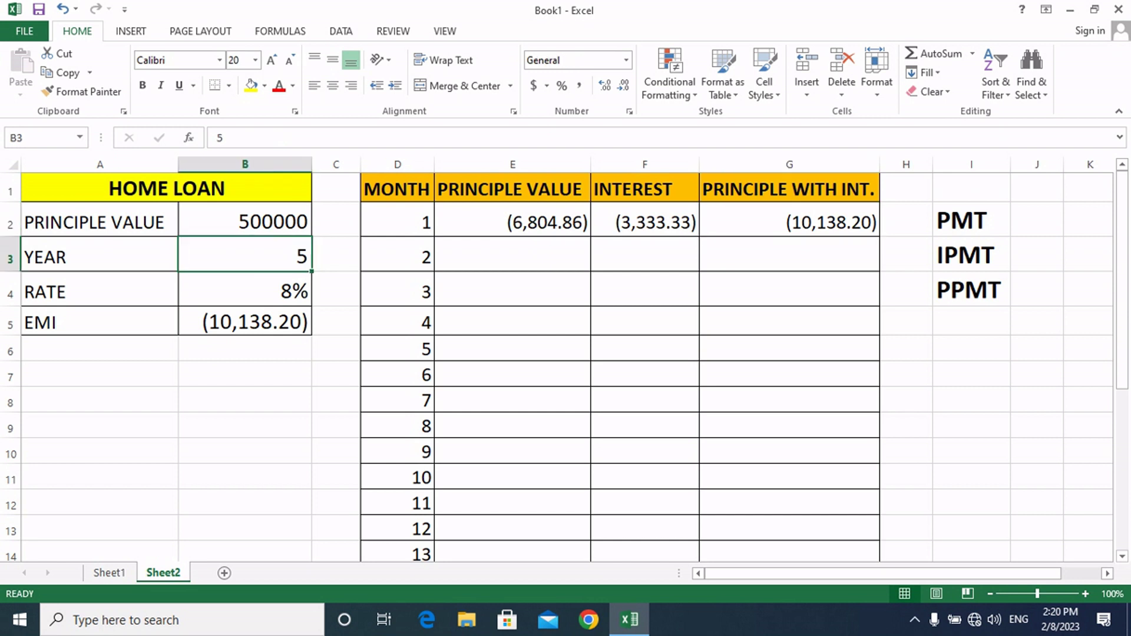
pyautogui.write('2')
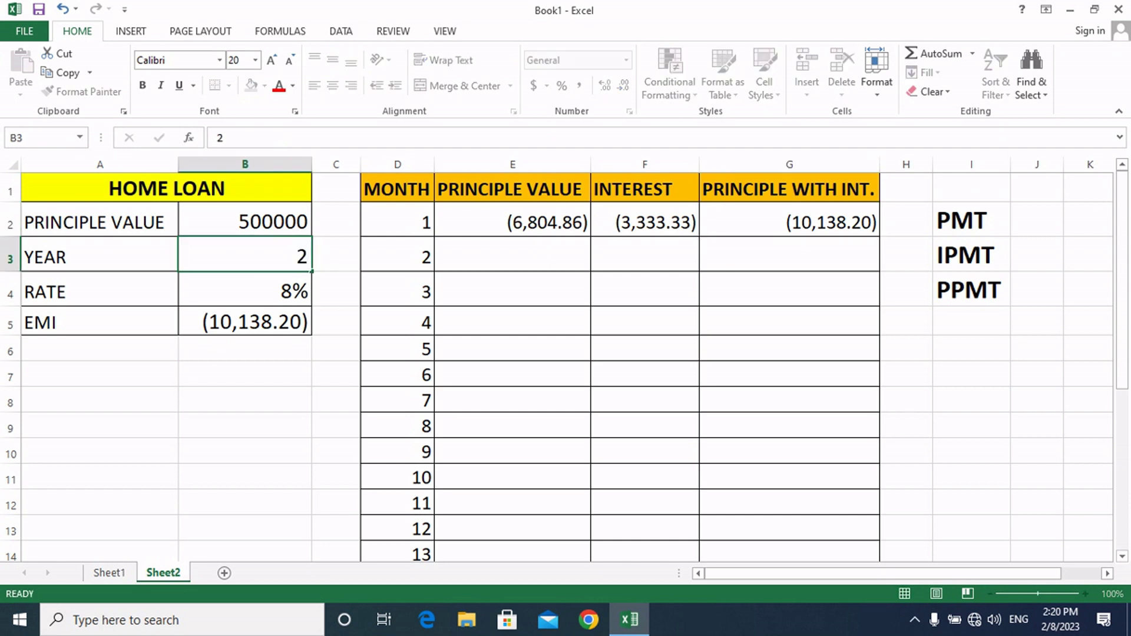
pyautogui.press('Return')
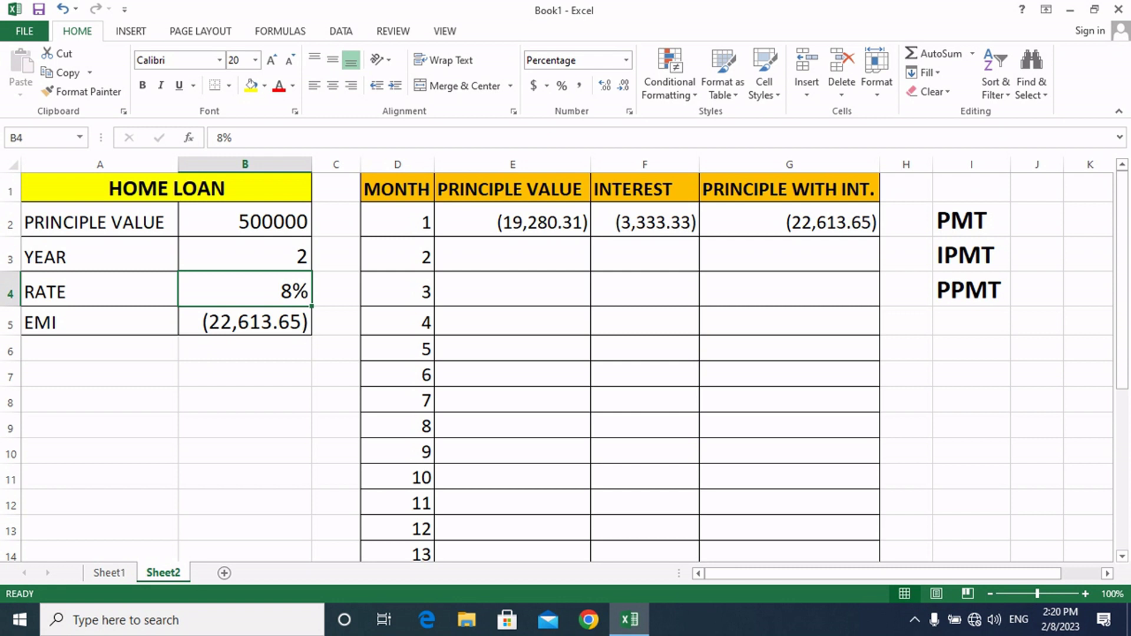
# Fill the PPMT formula from E2 down the principle value column to month 25 in E26.
pyautogui.click(511, 222)
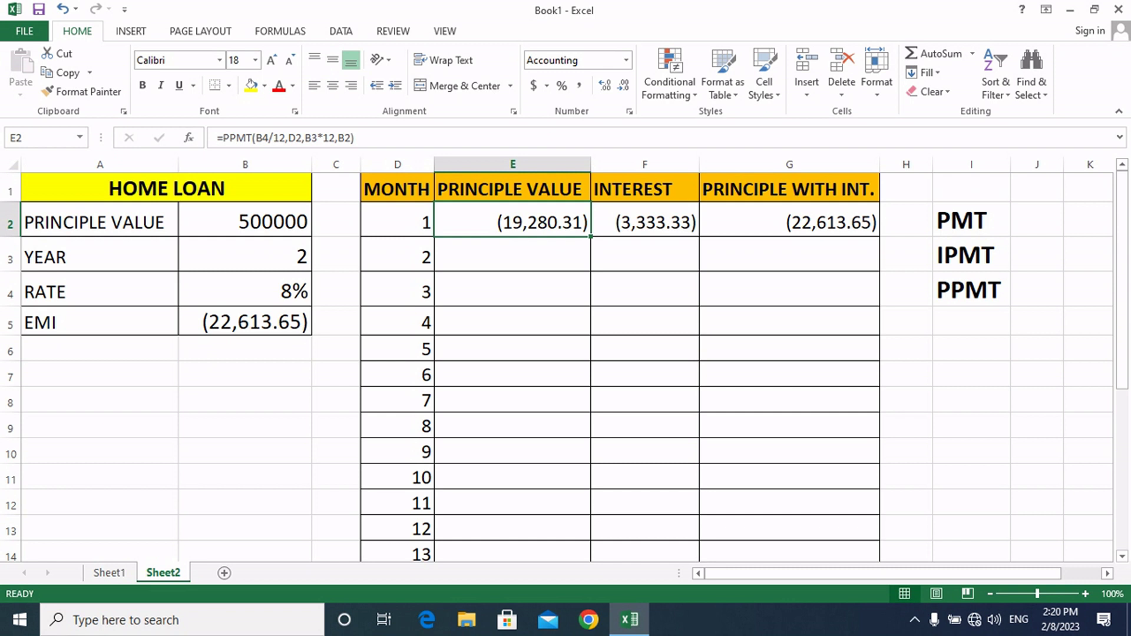
pyautogui.moveTo(590, 236); pyautogui.dragTo(590, 356)
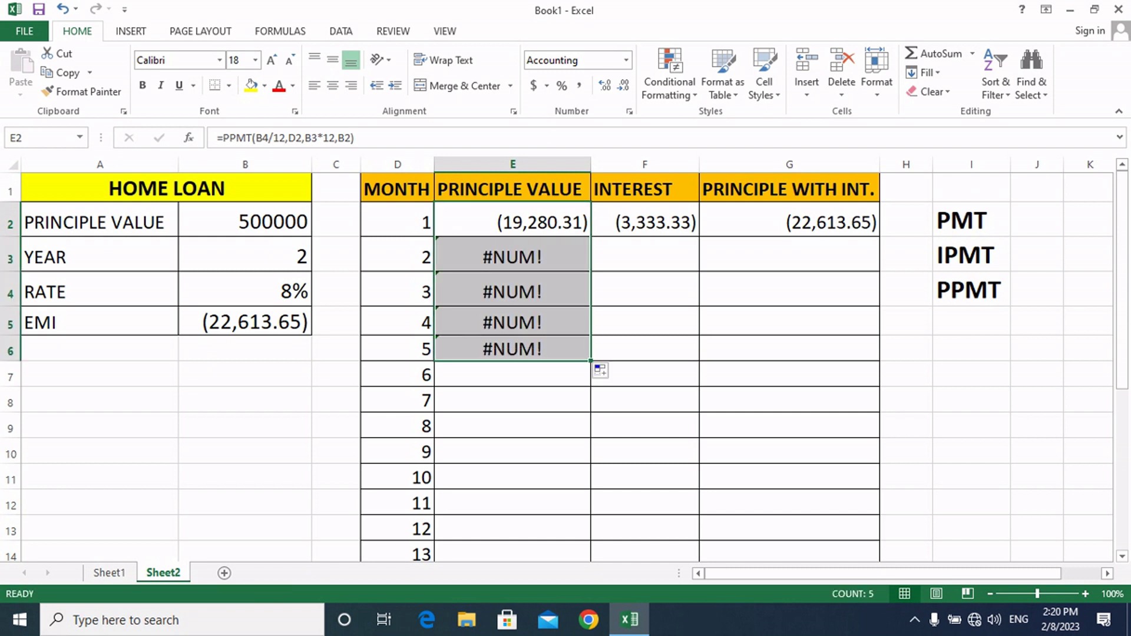
pyautogui.click(512, 222)
pyautogui.moveTo(590, 237)
pyautogui.mouseDown()
pyautogui.moveTo(591, 554)
pyautogui.moveTo(590, 455)
pyautogui.mouseUp()
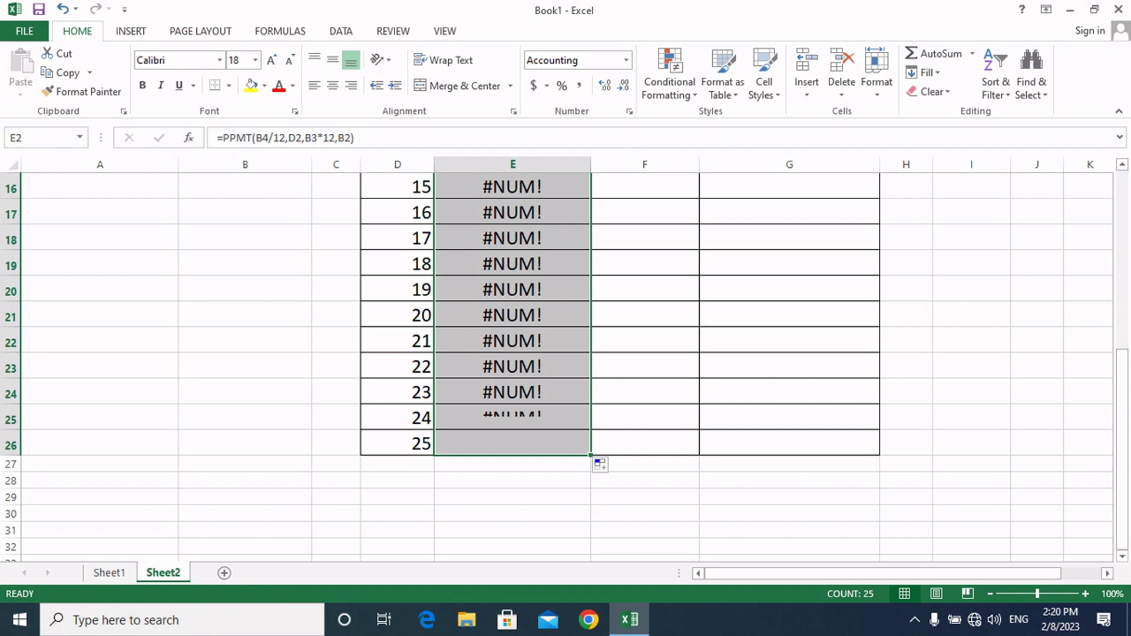
pyautogui.moveTo(1121, 436); pyautogui.dragTo(1121, 255)
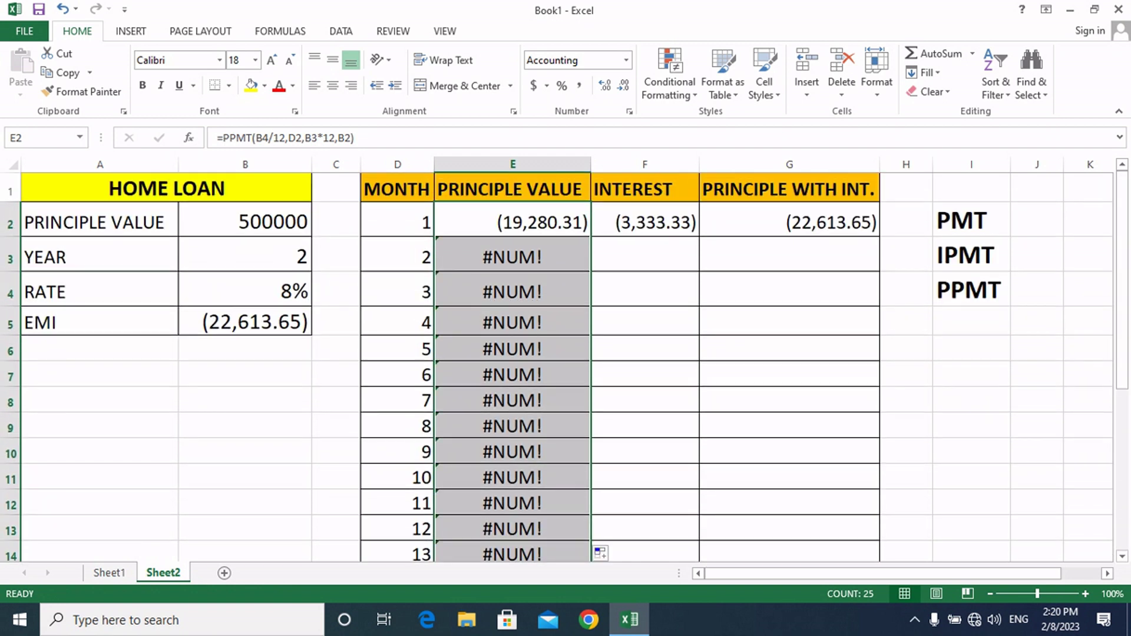